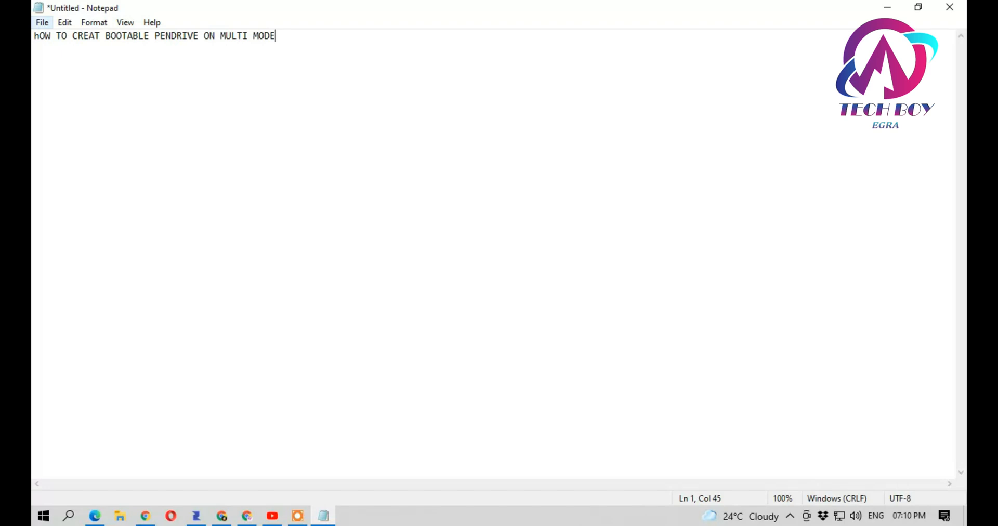
- Complete the heading with "(UFI&MBR)" and add the line "LET'S GO....." below it, leaving one blank line between
text((UFI&MBR))
key(Return)
key(Return)
text(LE)
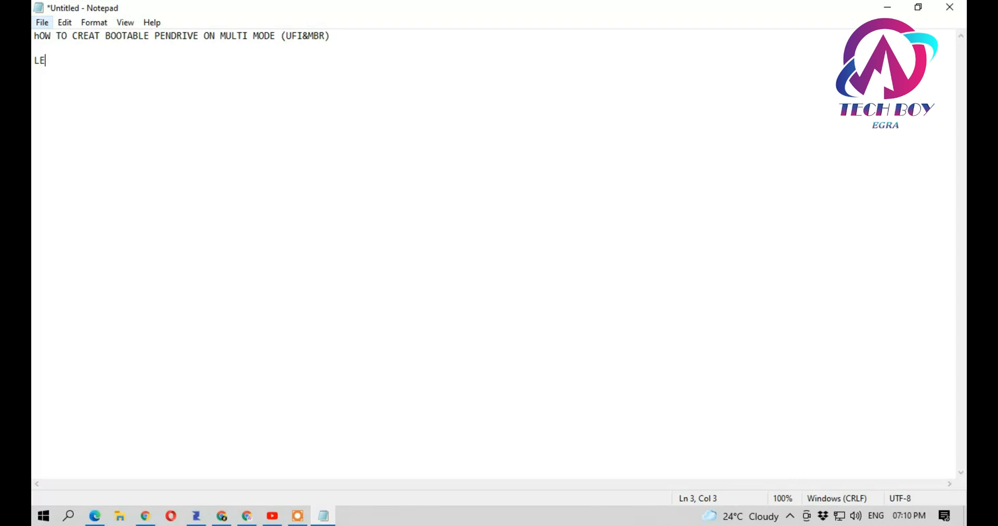
text(TS GO)
click(54, 60)
text('S GO.....)
- Add the line "First go to any browser" two blank lines below "LET'S GO....."
key(Return)
key(Return)
key(Return)
text(First go to)
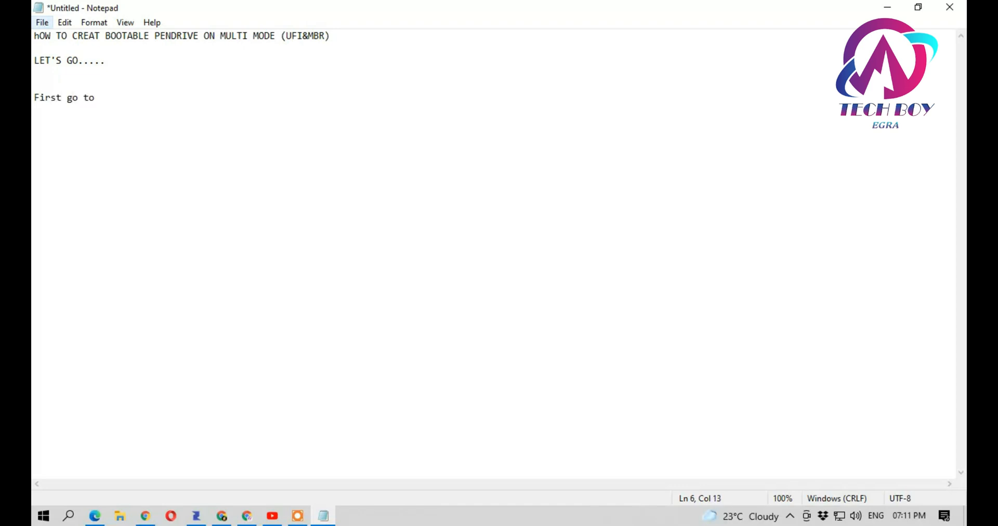
text( any browser)
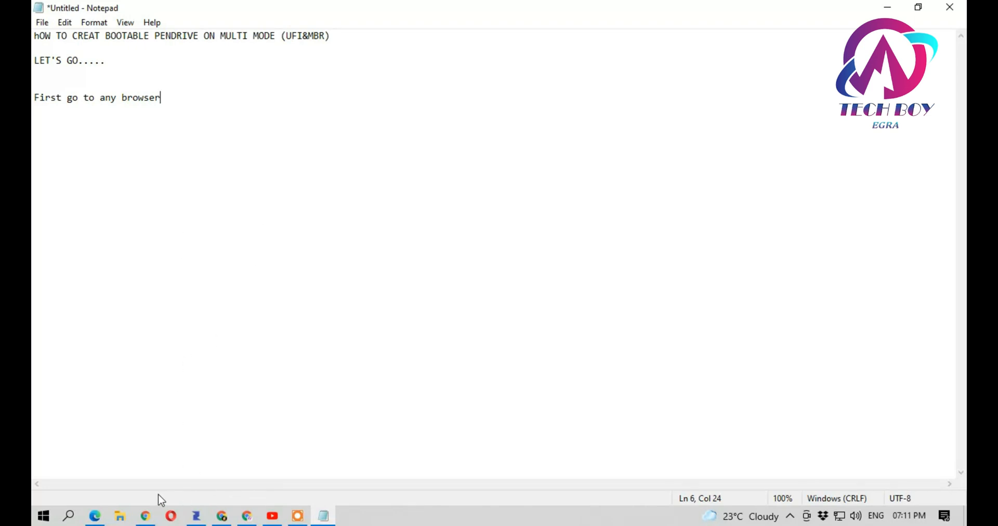
- Switch to Chrome, open a new tab and close the Tech Boy Egra YouTube and WhatsApp tabs
click(145, 516)
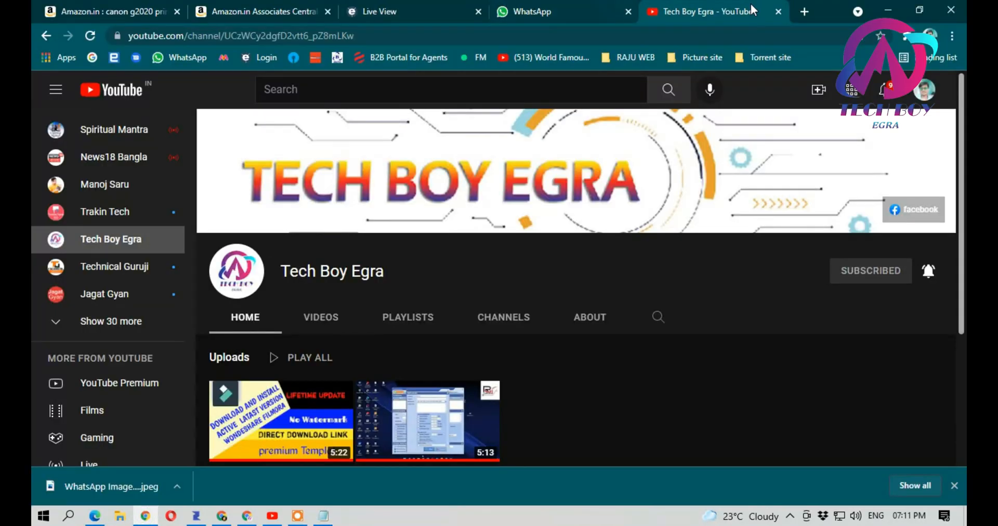
click(805, 12)
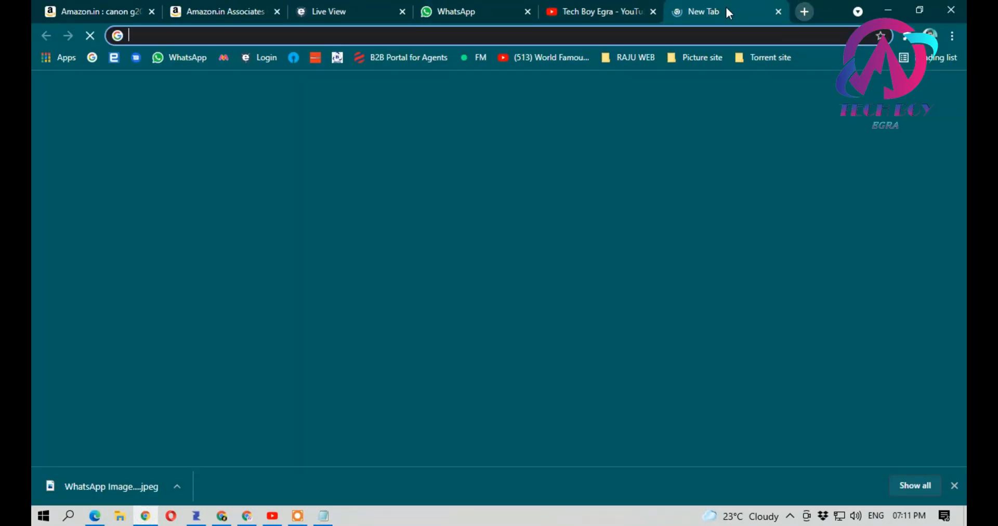
middle_click(551, 14)
click(530, 14)
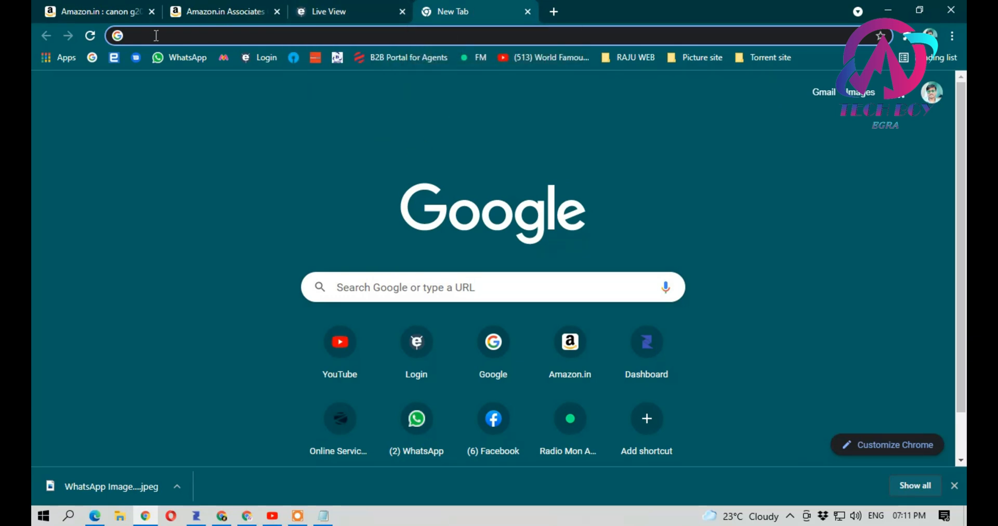
- Return to Notepad and extend the instruction line to read "First go to any browser and sarch on google"
click(326, 516)
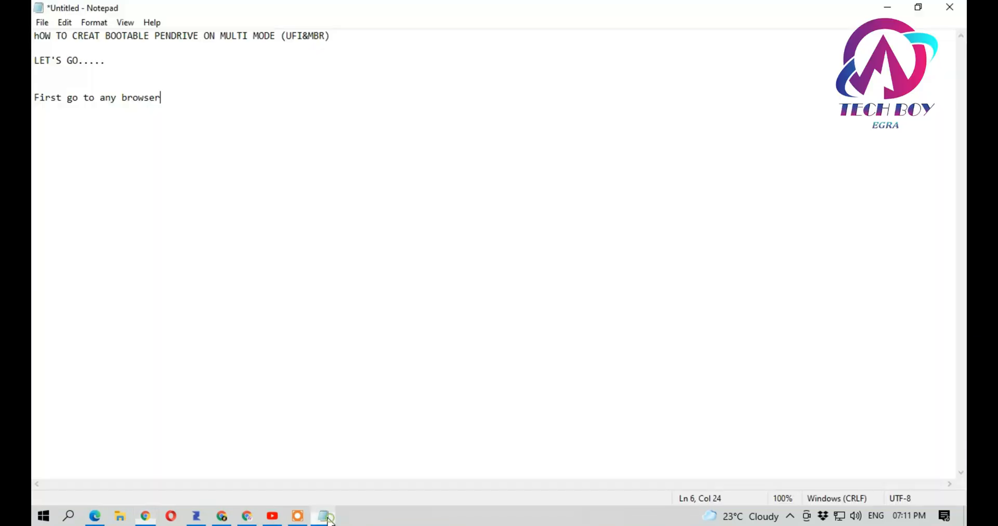
text(and sarch)
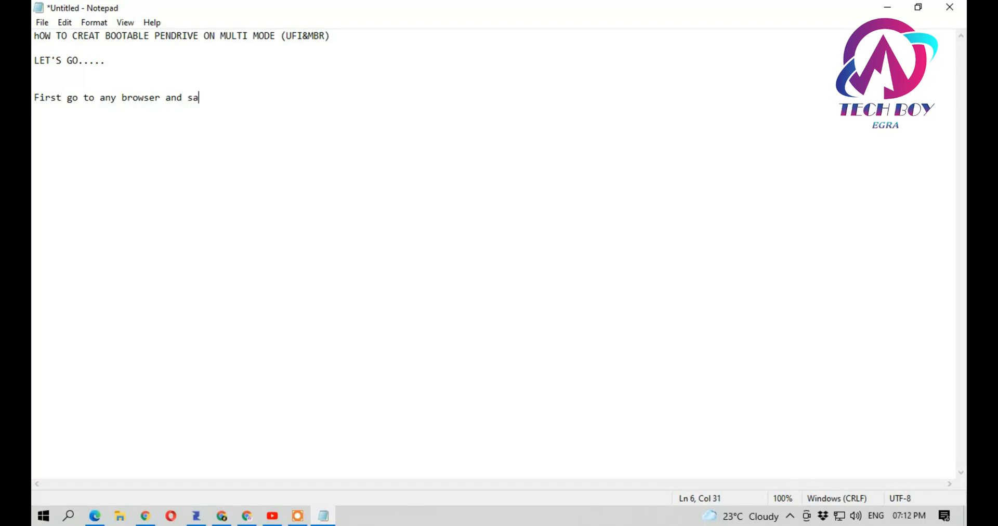
key(BackSpace)
text(h on gg)
key(BackSpace)
text(oogle)
key(BackSpace)
key(BackSpace)
key(BackSpace)
key(BackSpace)
text(le)
key(BackSpace)
key(BackSpace)
key(BackSpace)
key(BackSpace)
key(BackSpace)
text(google)
- Switch to Chrome and load the google.com home page in the new tab
click(146, 514)
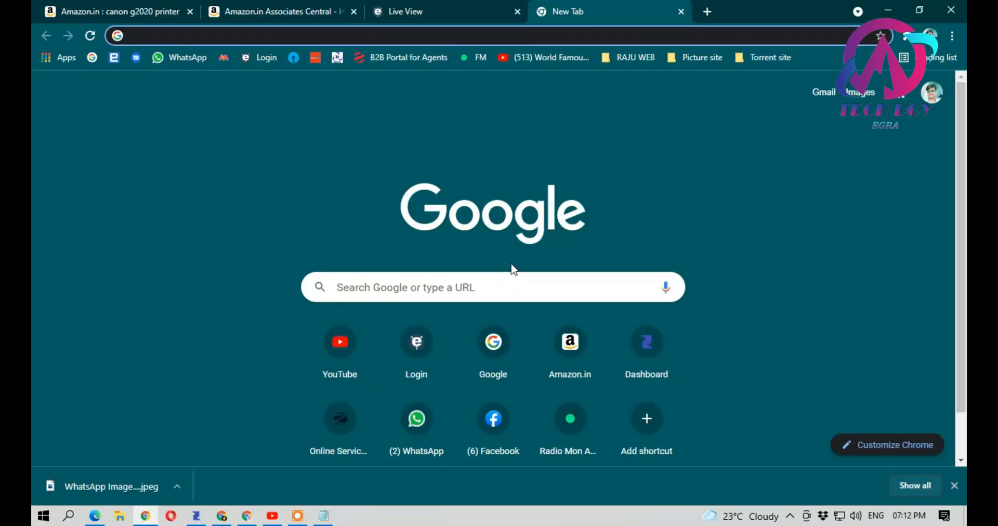
click(93, 57)
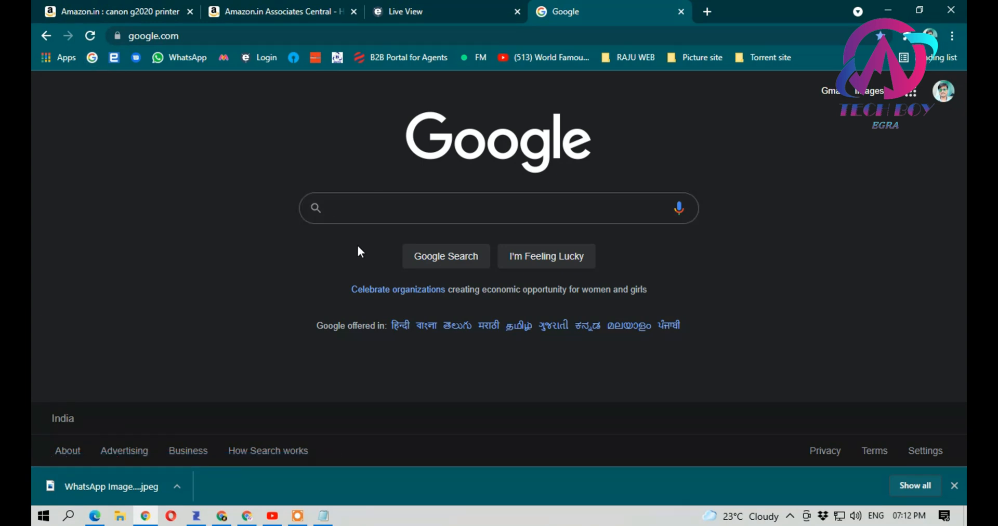
- Return to Notepad and add the line "then download the ventoy software" after a blank line
click(327, 517)
key(Return)
key(Return)
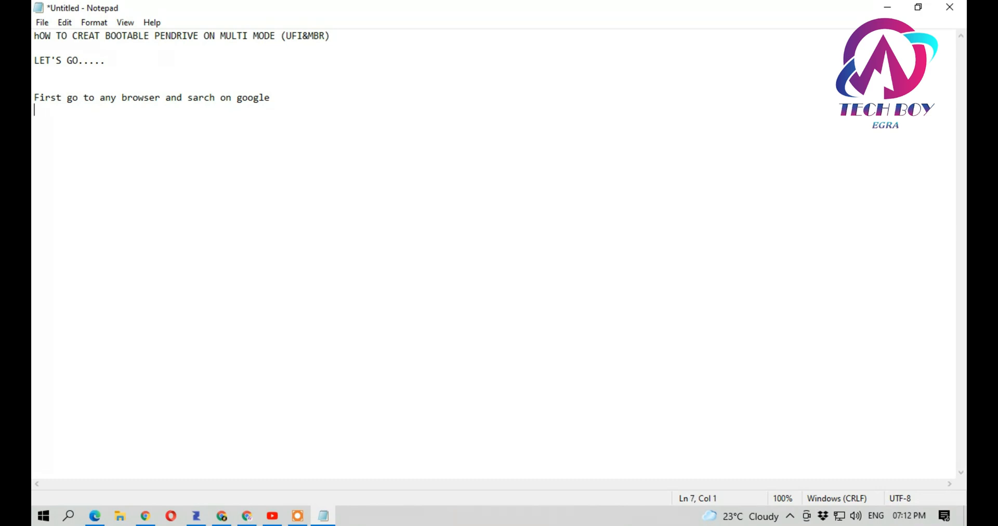
text(then download t)
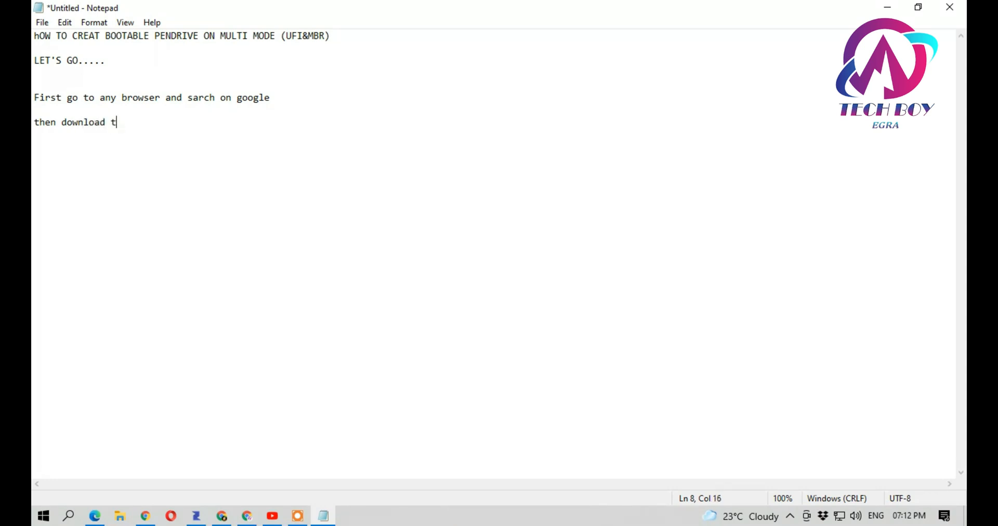
text(he ventoy softaware)
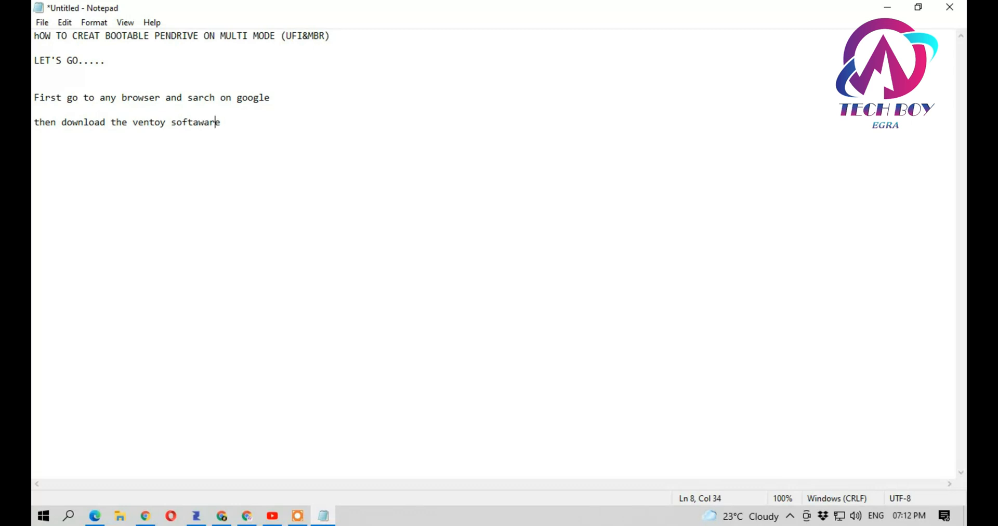
key(BackSpace)
key(Right)
key(Right)
- Switch to Chrome, search Google for "ventoy download" and open the download page on ventoy.net
mouse_move(248, 521)
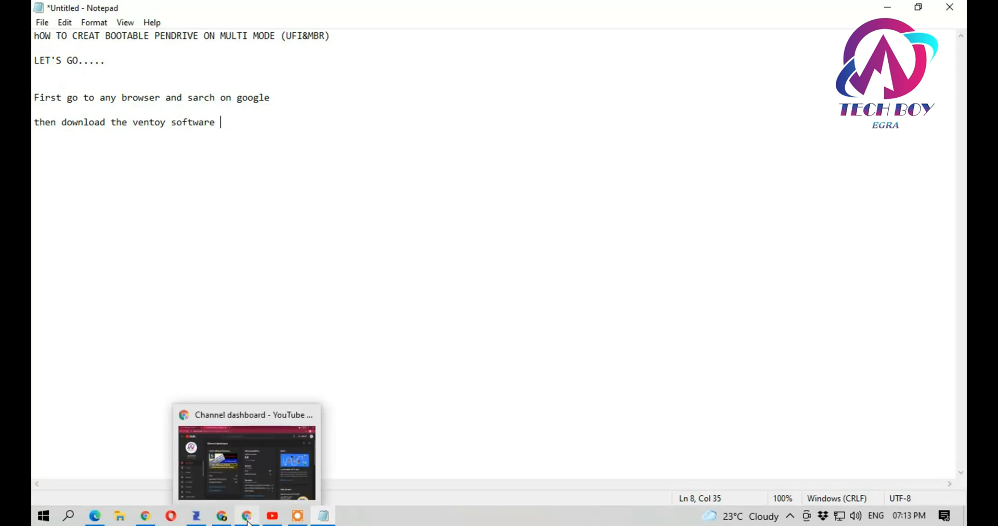
click(146, 516)
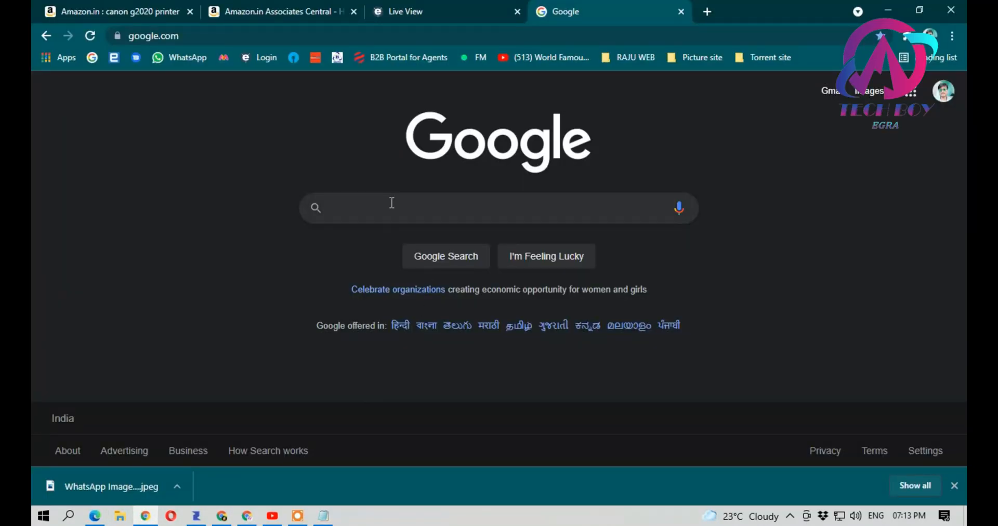
text(ventoy)
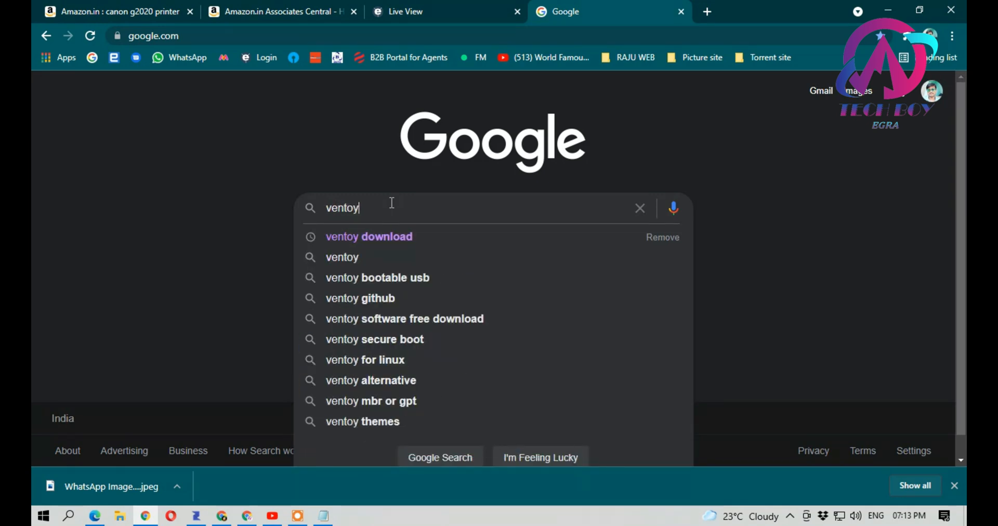
click(385, 234)
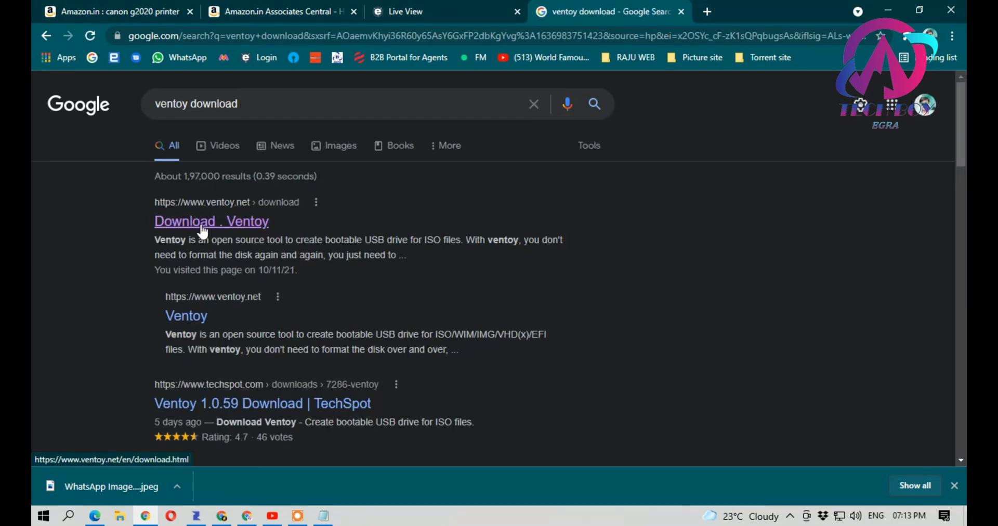
click(177, 225)
click(223, 224)
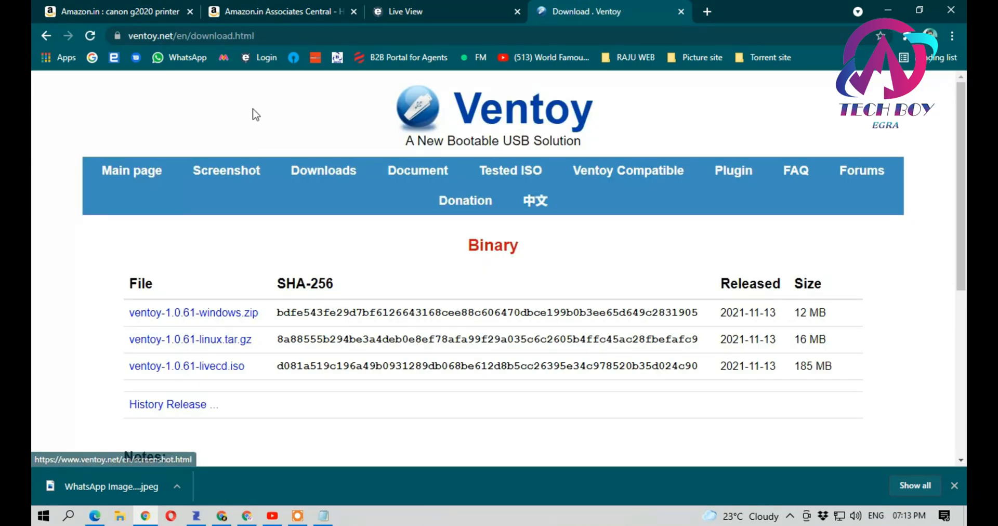
- Copy the web address of the Ventoy download page
drag(258, 34, 128, 36)
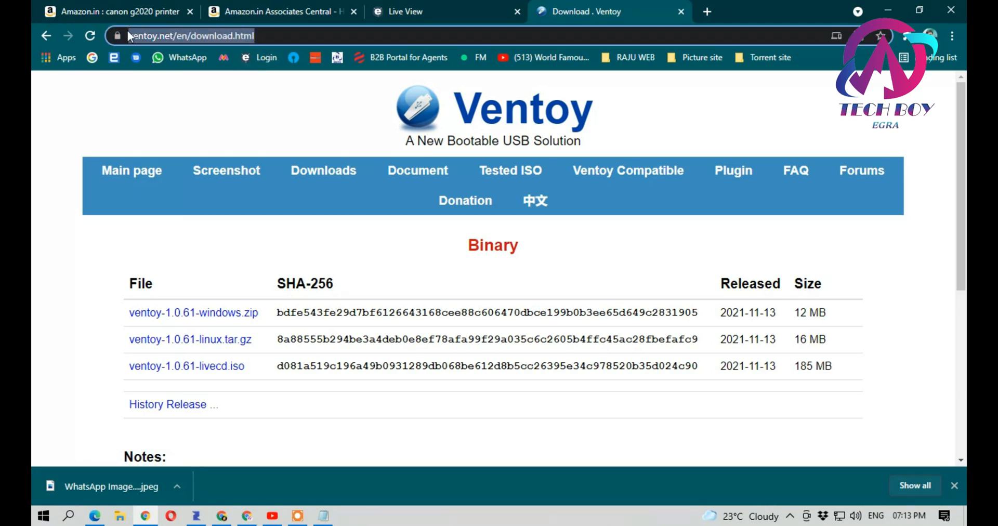
right_click(153, 35)
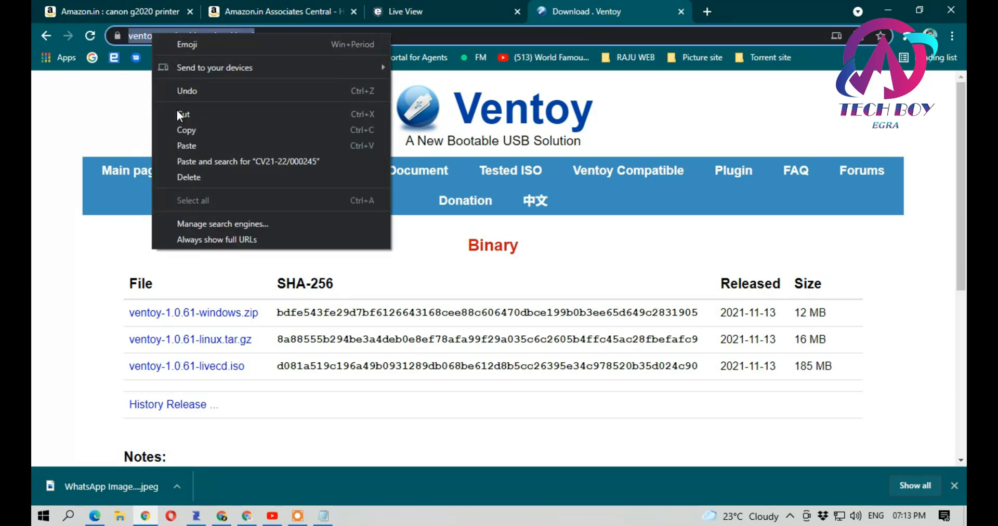
click(180, 125)
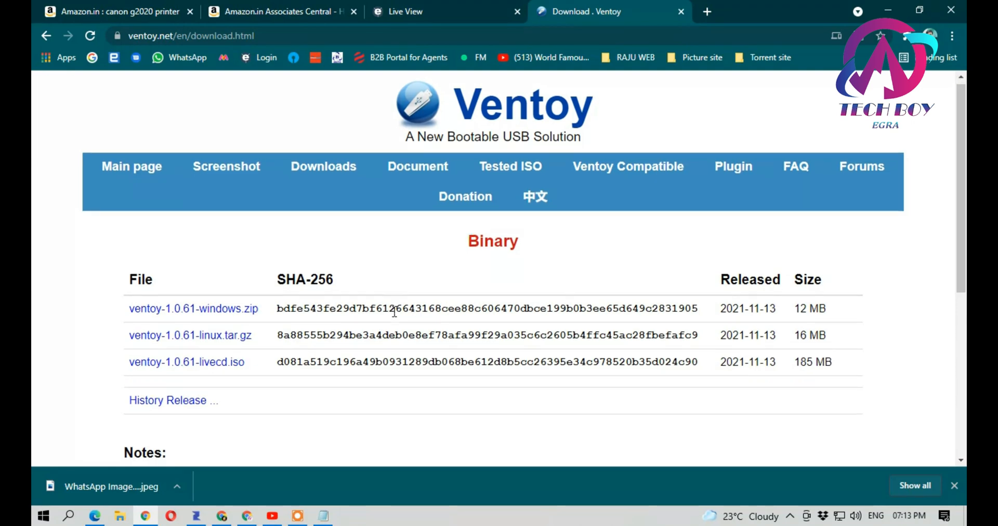
- Look over the binary files and notes on the Ventoy download page, and open its Downloads section again
scroll(395, 316, down, 1)
scroll(394, 315, up, 1)
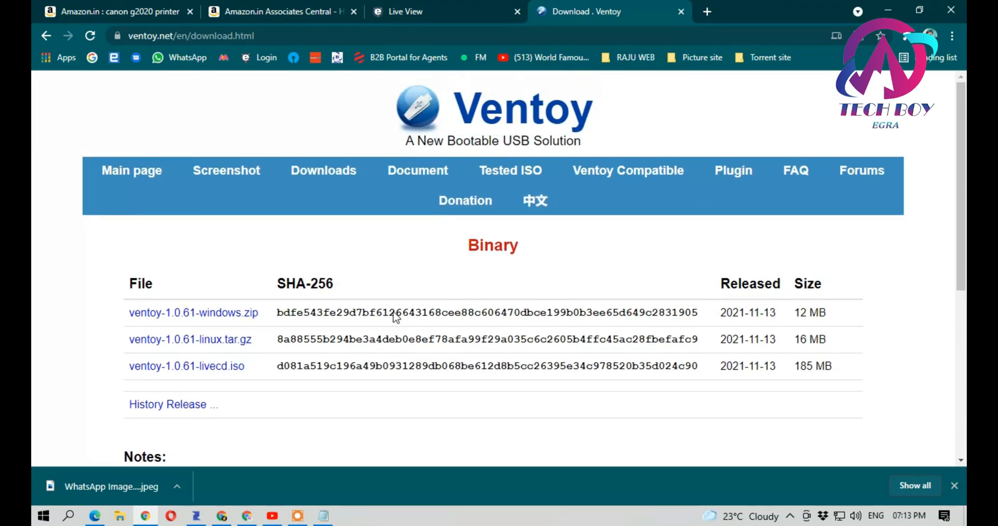
scroll(396, 317, down, 2)
scroll(397, 316, up, 2)
scroll(311, 339, down, 2)
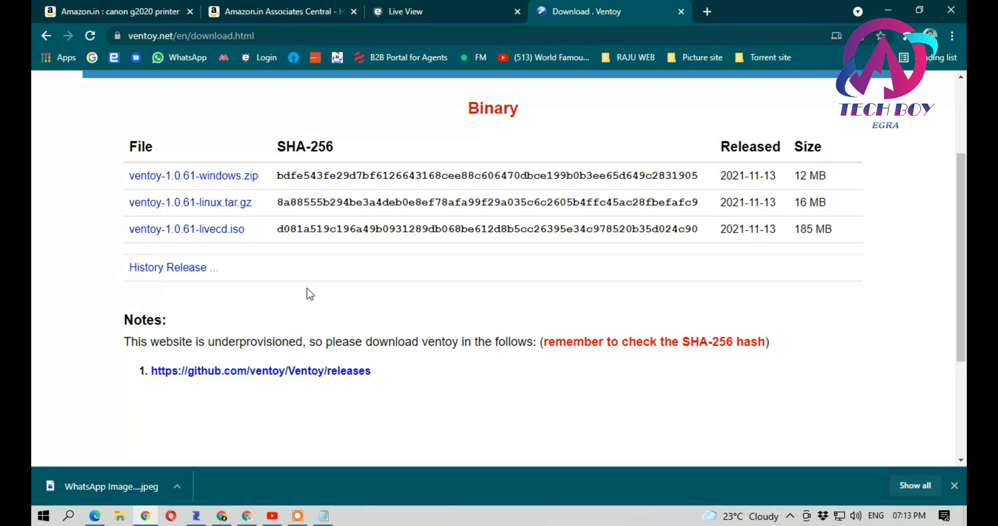
scroll(331, 269, up, 2)
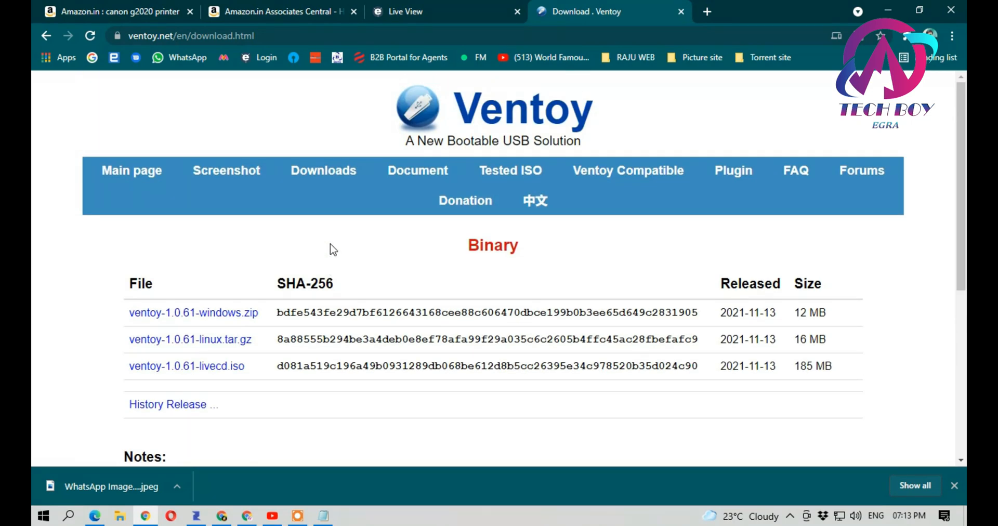
click(335, 182)
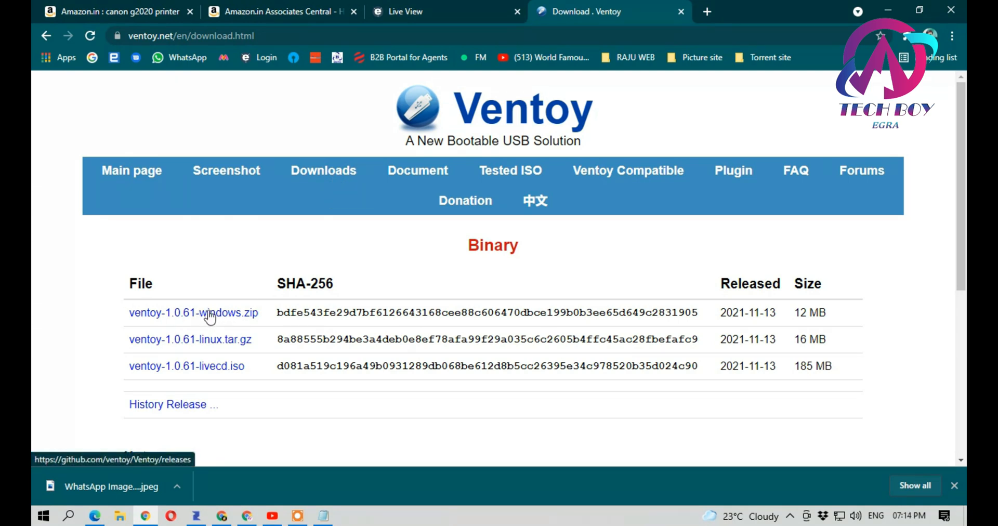
- Return to Notepad and append "zip file" to the Ventoy software line
click(323, 516)
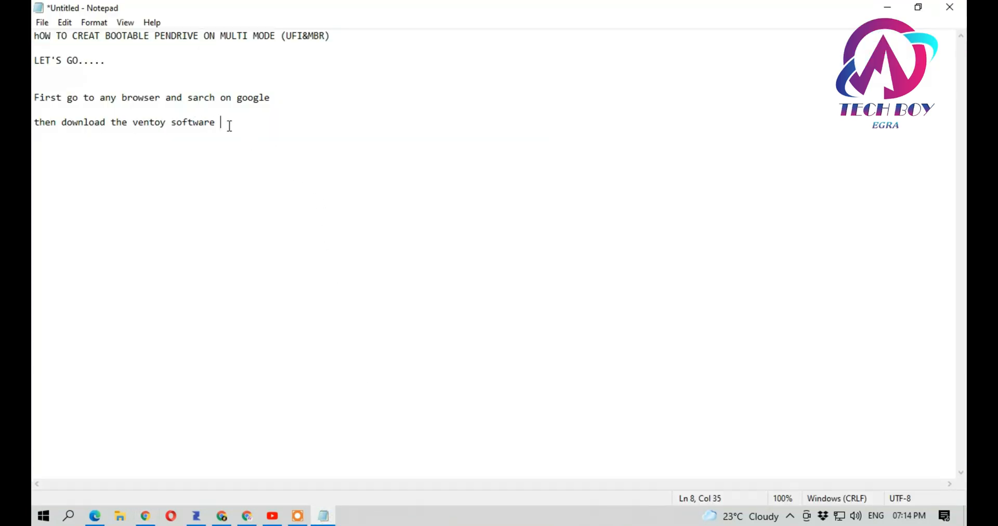
text(zip file)
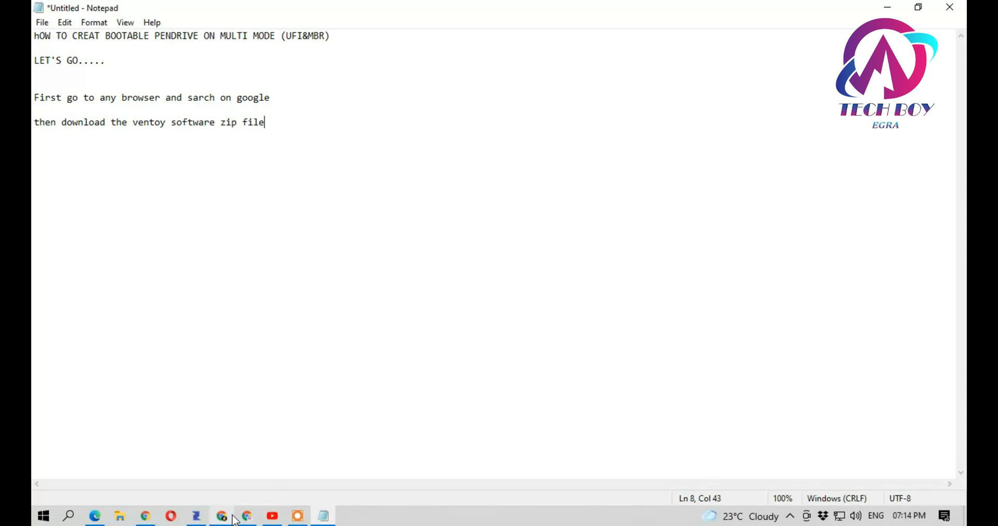
- Switch to Chrome, follow the Windows zip link to Ventoy's GitHub releases and download ventoy-1.0.61-windows.zip from the 1.0.61 assets
click(146, 516)
click(197, 313)
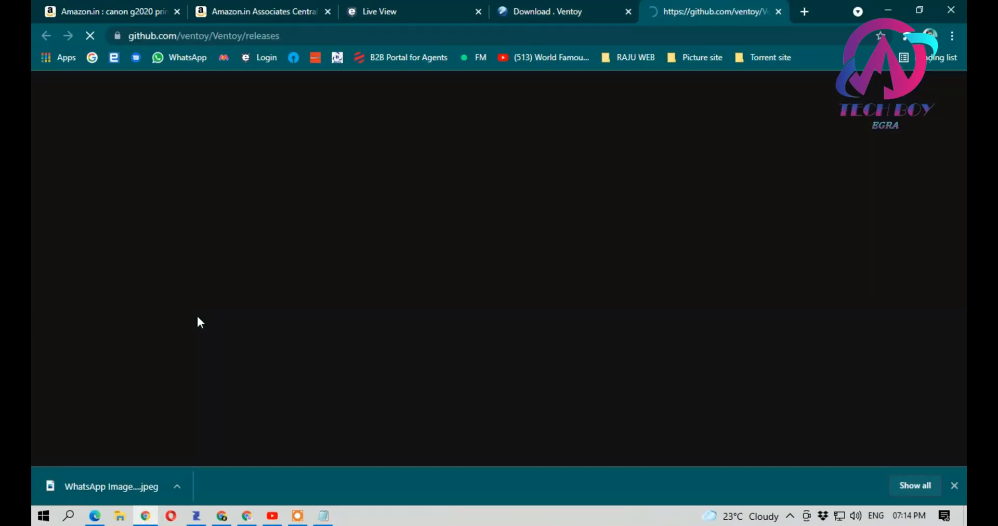
scroll(338, 338, down, 3)
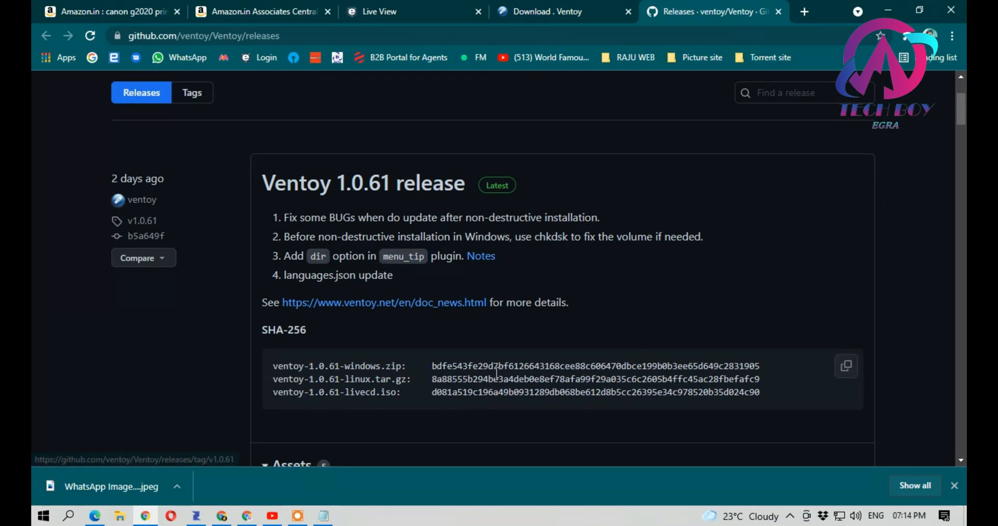
scroll(407, 348, up, 3)
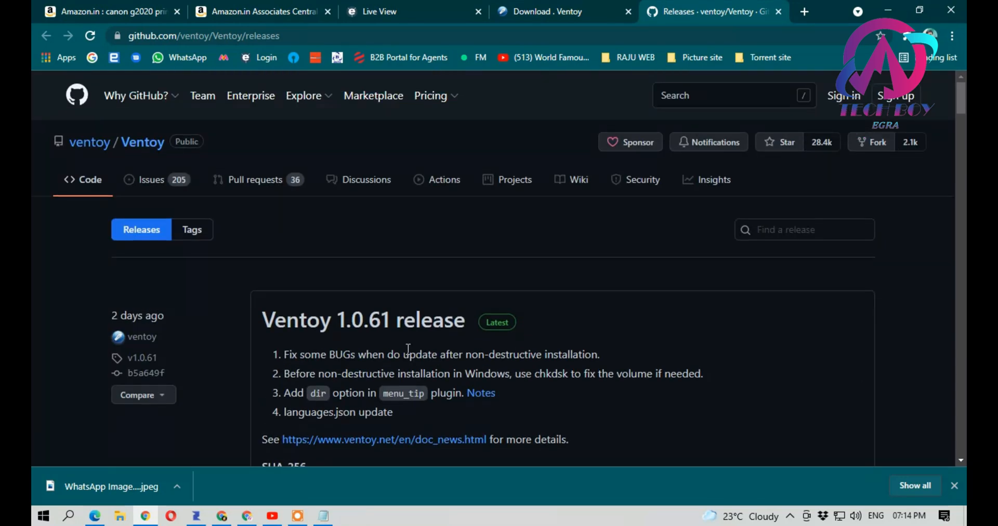
scroll(193, 353, down, 1)
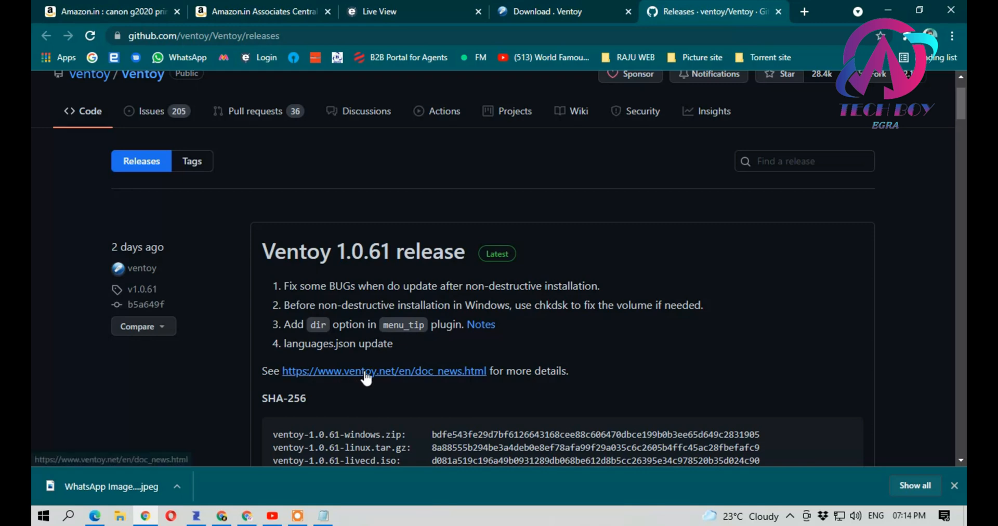
scroll(364, 378, down, 2)
scroll(365, 374, down, 2)
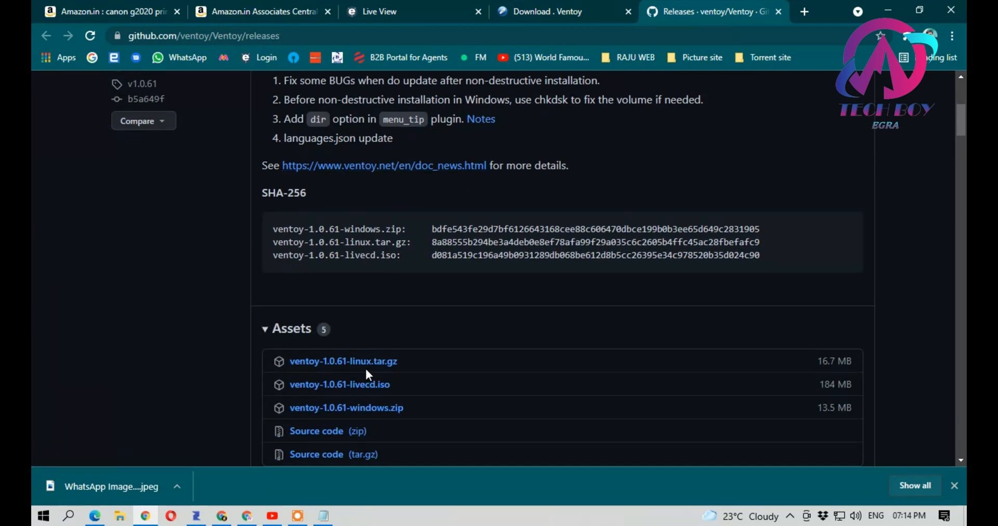
scroll(365, 366, down, 4)
scroll(385, 321, up, 1)
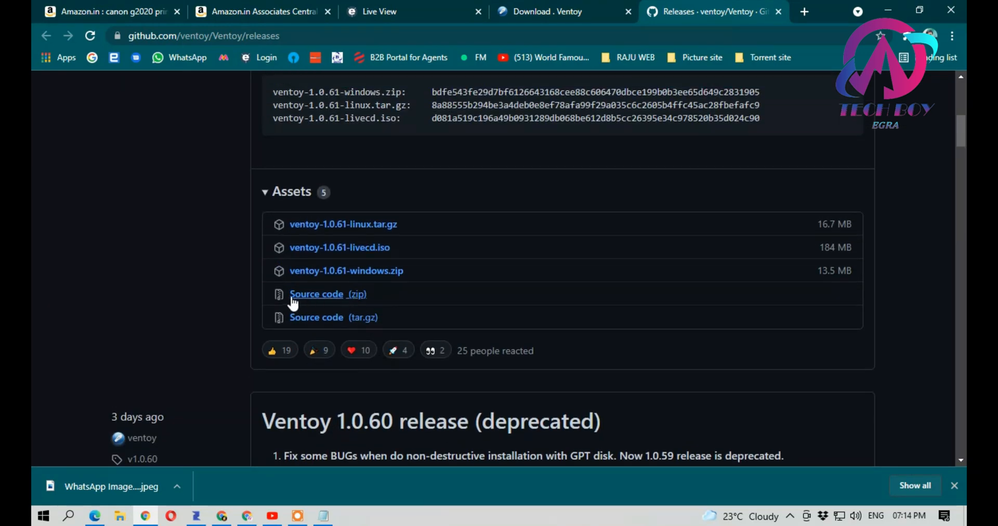
click(338, 273)
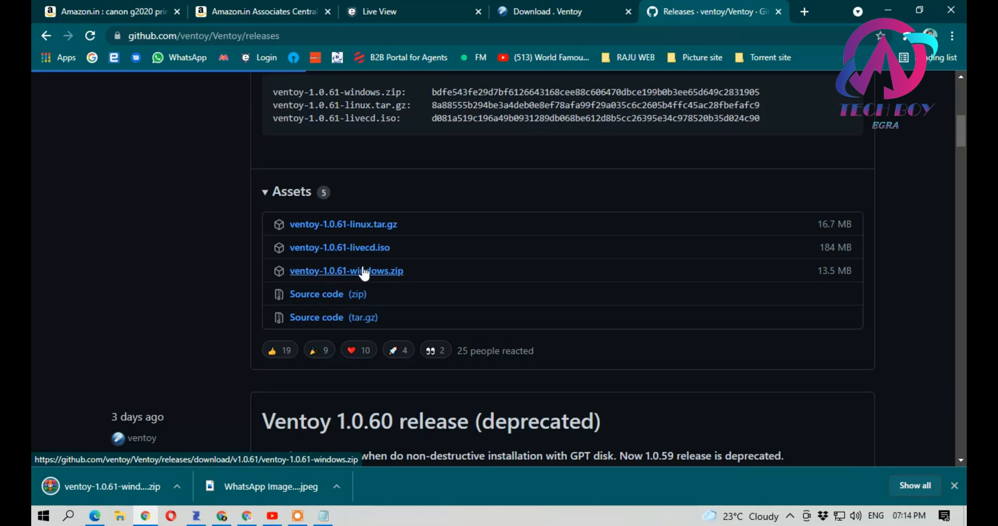
scroll(306, 276, up, 3)
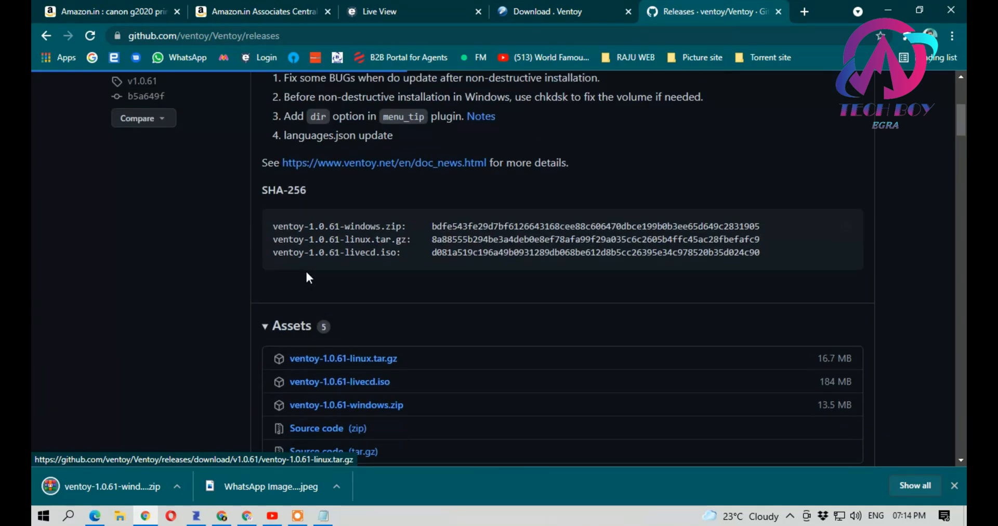
- Copy the web address of Ventoy's GitHub releases page and paste it in Notepad on a new line beginning "web site -"
scroll(306, 275, down, 3)
click(283, 36)
key(ctrl+c)
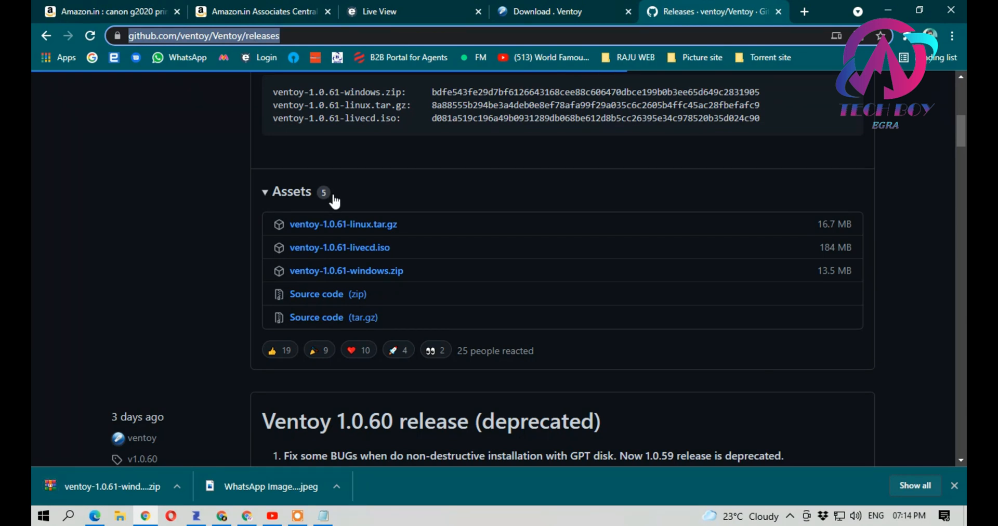
click(323, 516)
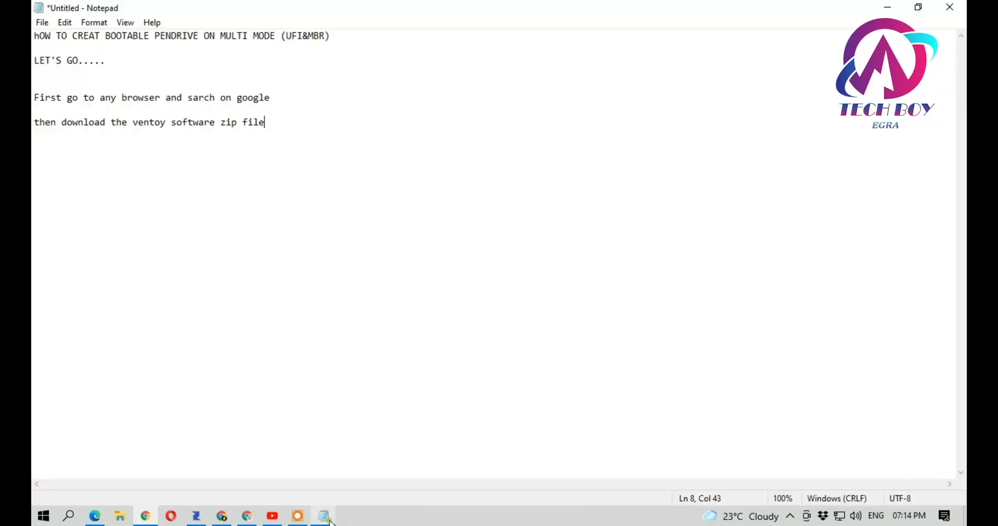
key(Return)
key(Return)
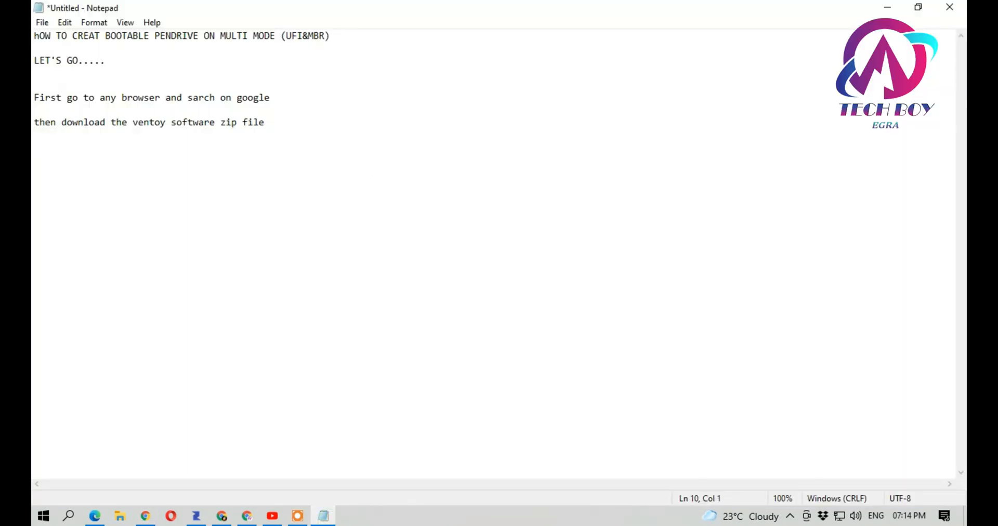
text(web site -)
key(ctrl+v)
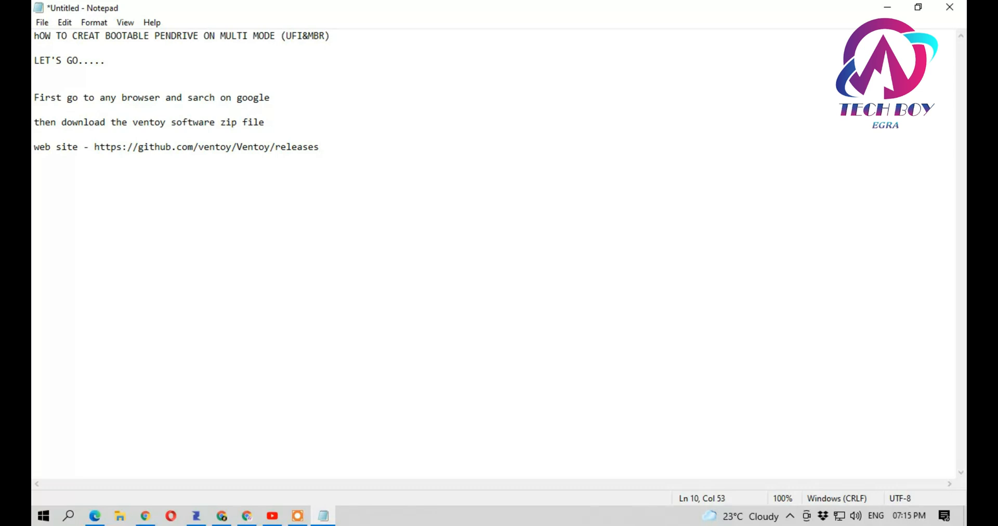
- Add the line "link on description below" under the website line
key(Return)
key(Return)
text(link on descript)
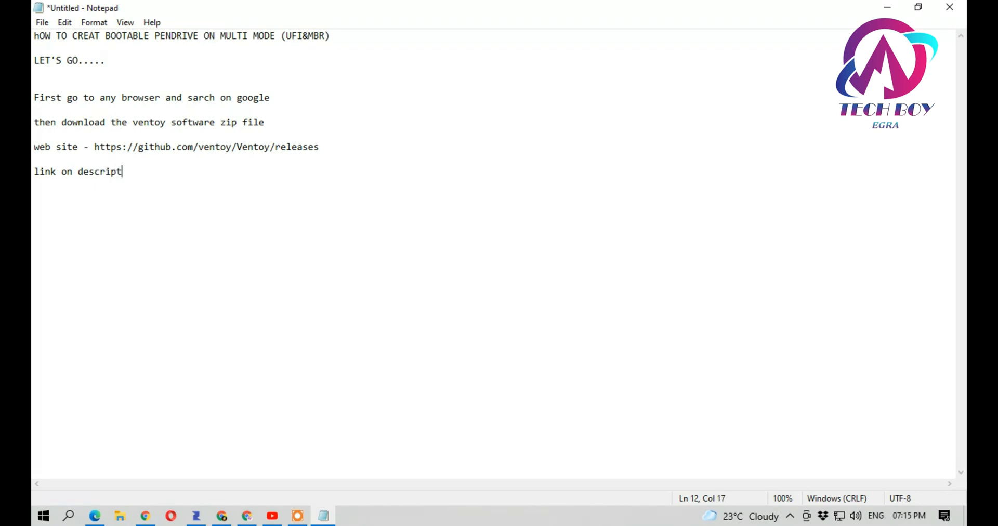
text(ion below)
- Start a new paragraph reading "when download is complate go to download folder"
key(Return)
key(Return)
key(Return)
text(when downloa)
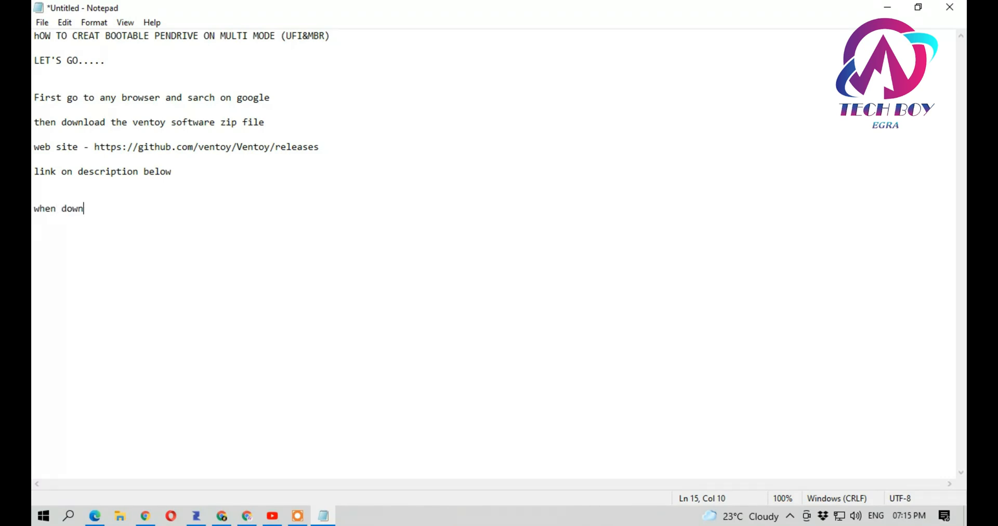
text(d is complate)
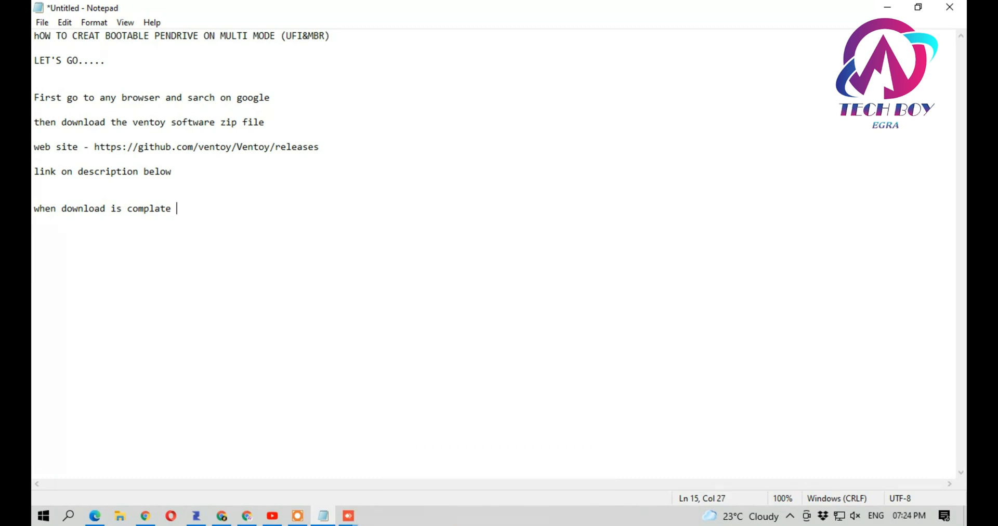
text(go to download folde)
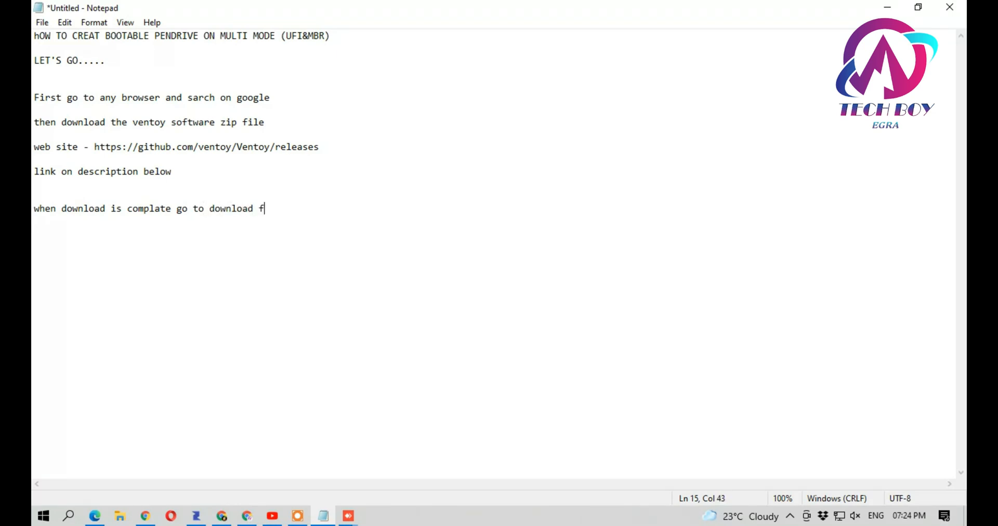
text(r)
- Extend the download folder line with "and rar file extract"
text(and double cli)
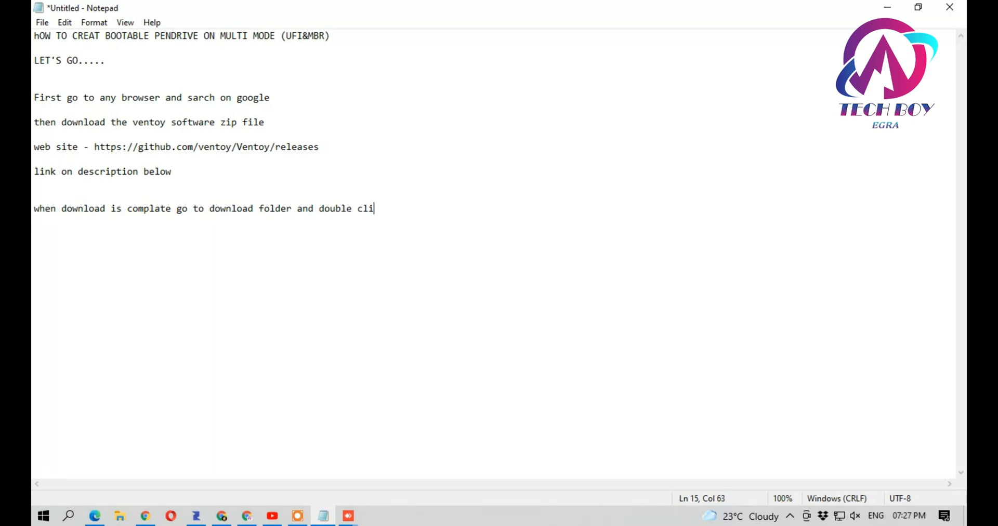
text(ck on)
key(BackSpace)
key(BackSpace)
key(BackSpace)
key(BackSpace)
key(BackSpace)
key(BackSpace)
key(BackSpace)
key(BackSpace)
key(BackSpace)
key(BackSpace)
key(BackSpace)
key(BackSpace)
key(BackSpace)
key(BackSpace)
key(BackSpace)
key(BackSpace)
text(rar file extract)
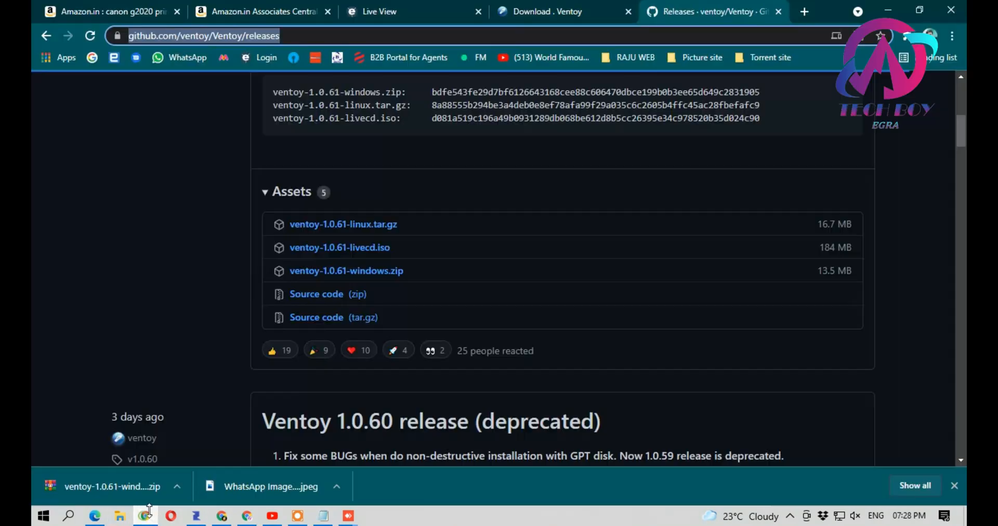
- Switch to Chrome and show the downloaded Ventoy zip file in its folder
click(145, 515)
click(176, 486)
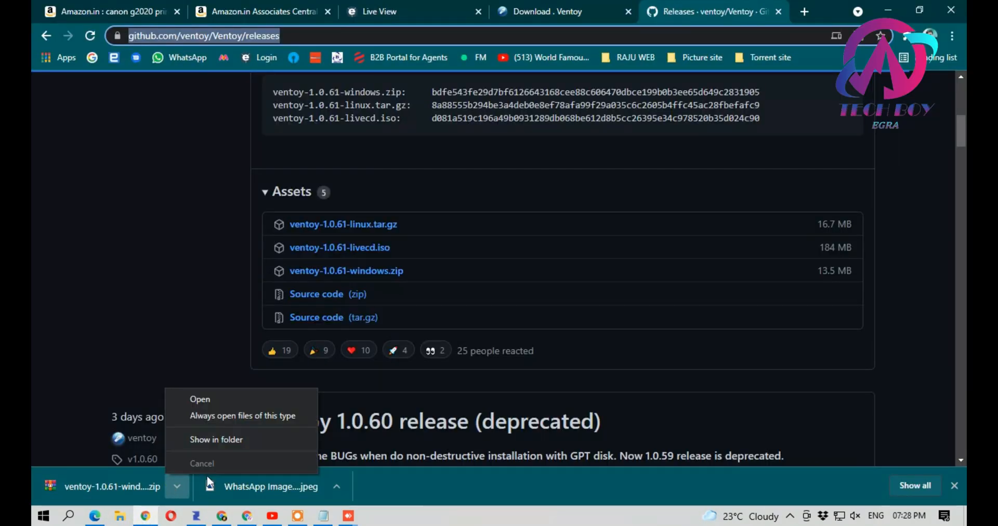
click(239, 438)
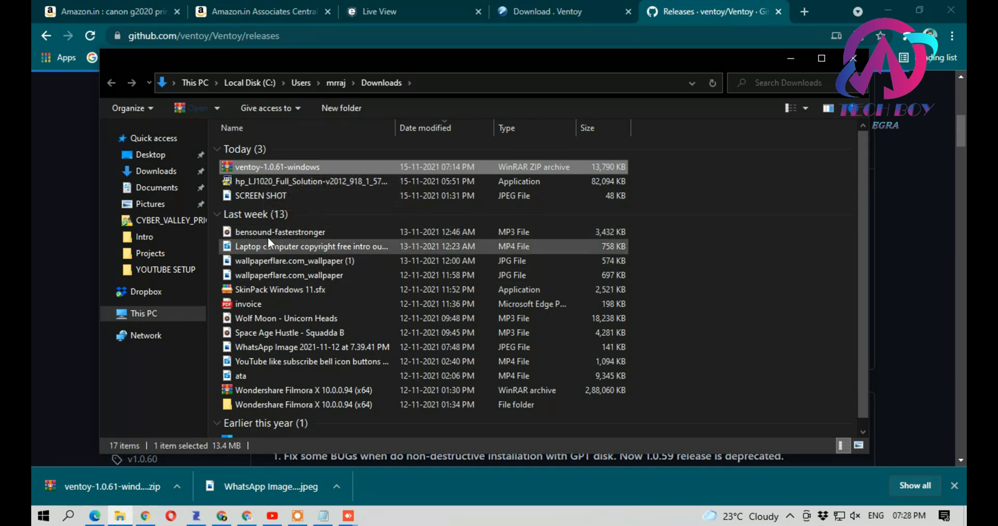
- Permanently delete everything in the Downloads folder except the ventoy-1.0.61-windows archive
key(ctrl+a)
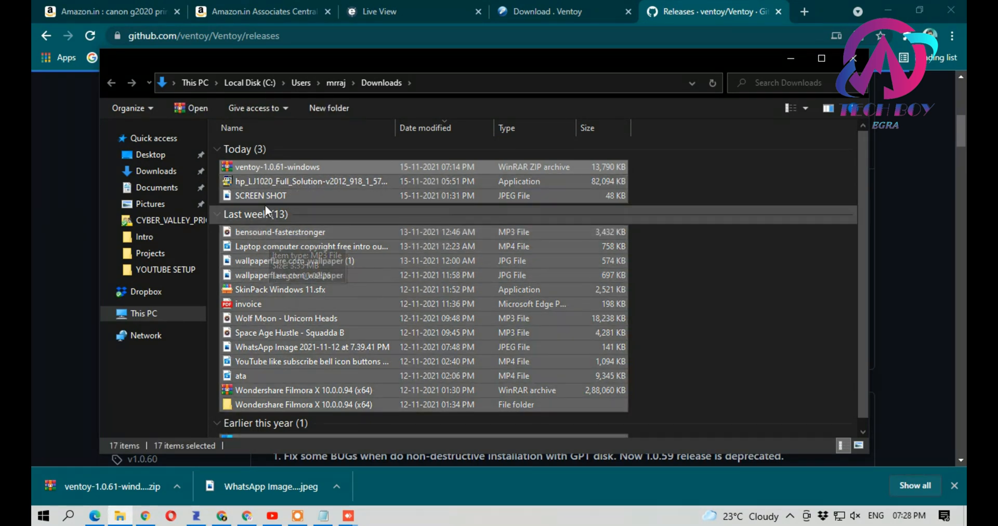
ctrl+click(260, 166)
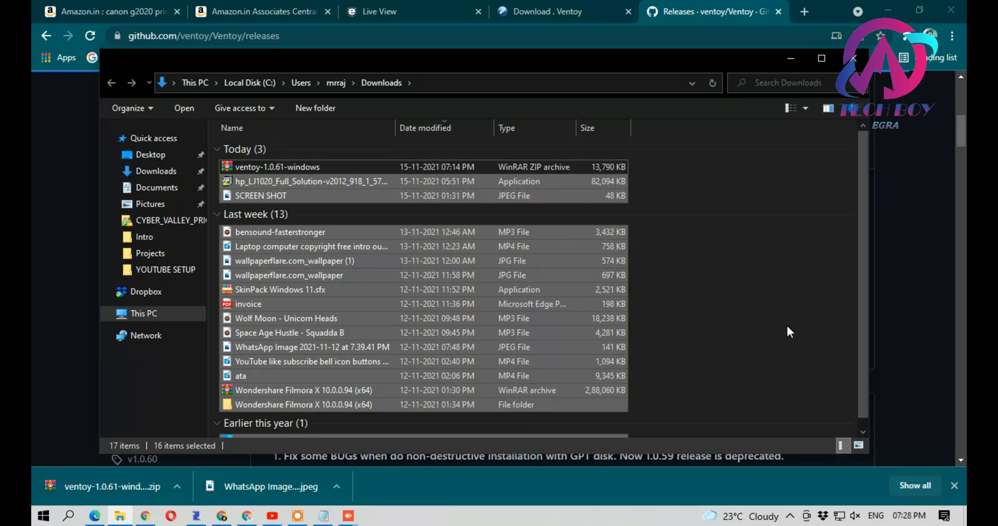
key(shift+Delete)
key(Return)
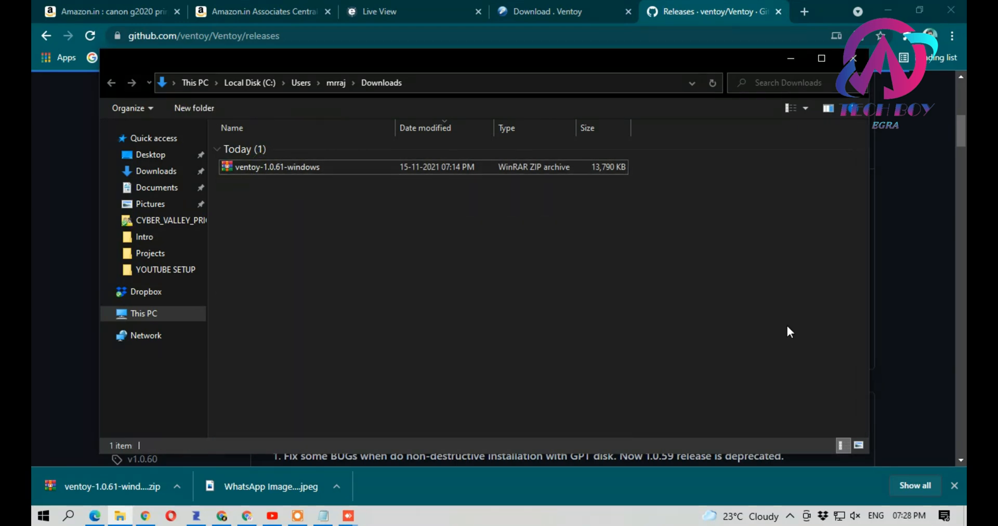
- Extract the archive to a "ventoy-1.0.61-windows" folder and open the ventoy-1.0.61 folder inside it
right_click(231, 166)
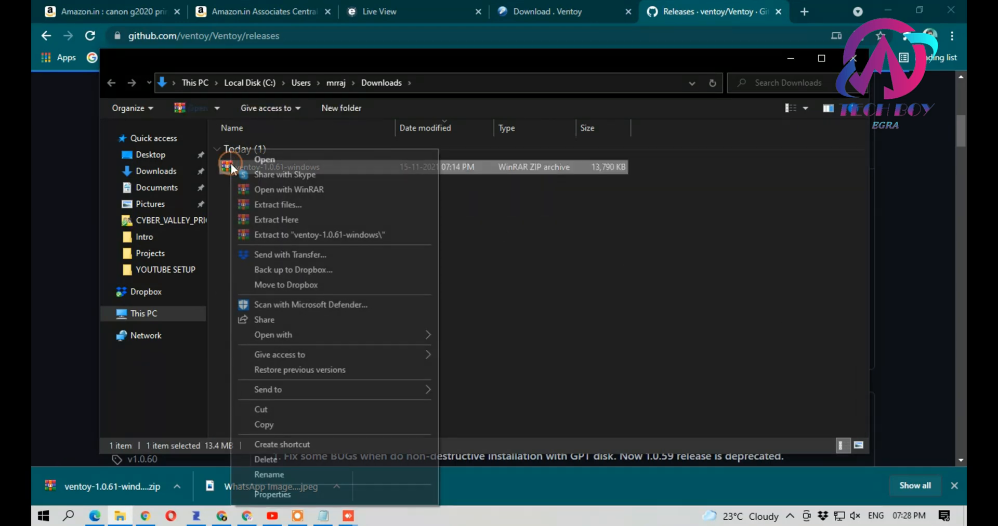
click(274, 235)
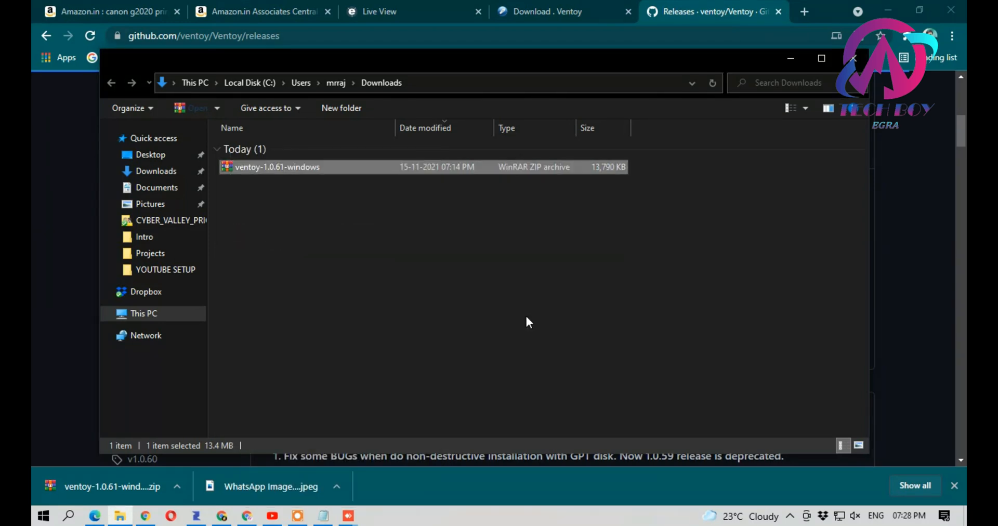
double_click(247, 182)
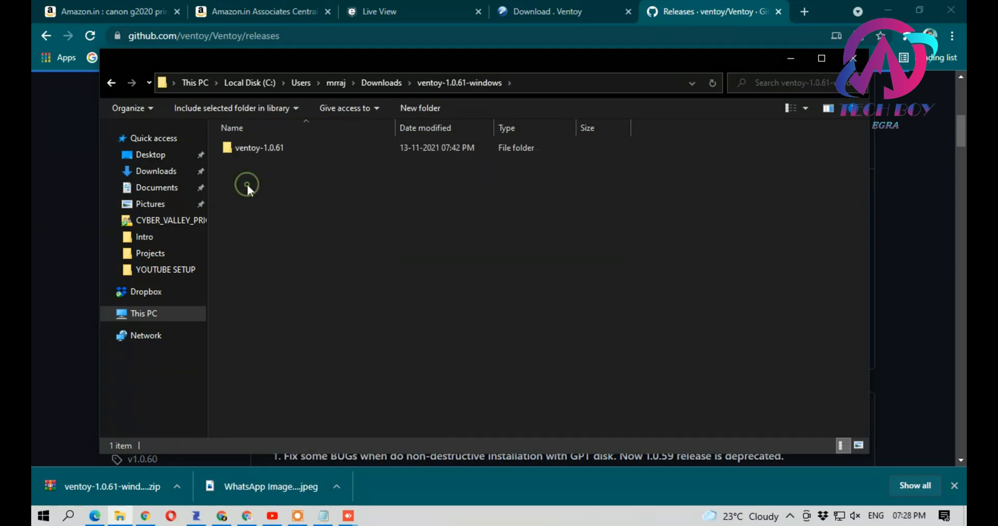
double_click(254, 150)
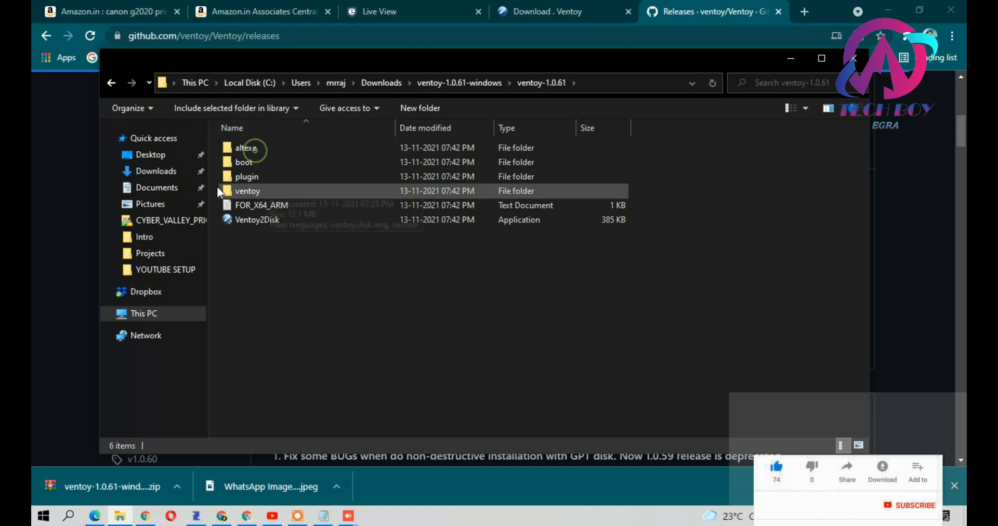
- Copy the file name of the Ventoy2Disk application
click(248, 218)
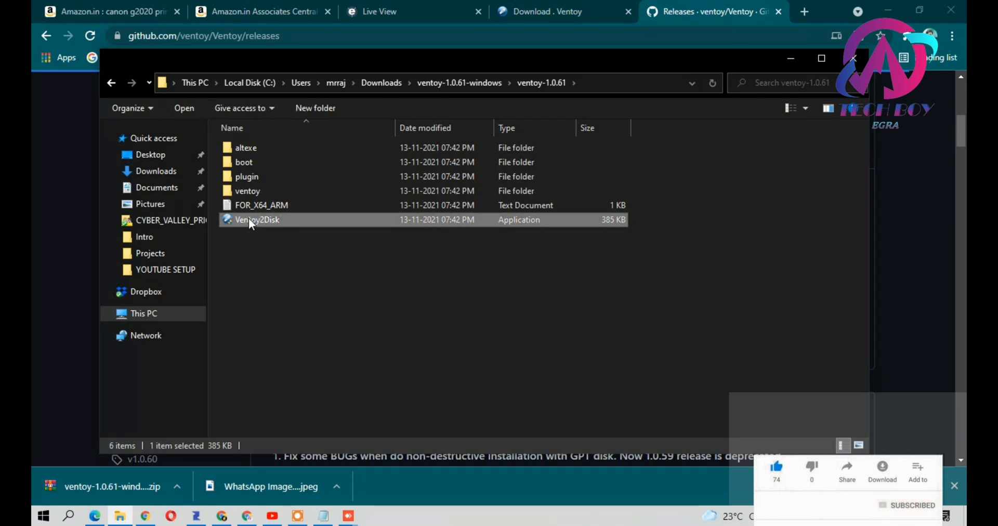
key(F2)
key(ctrl+c)
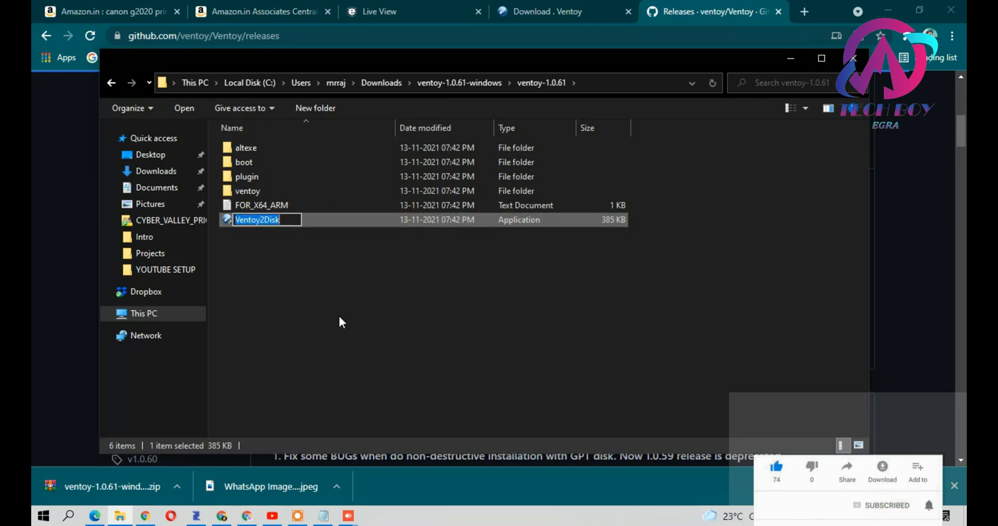
- Return to Notepad and add the line "and double click on Ventoy2Disk", pasting the copied file name
click(323, 515)
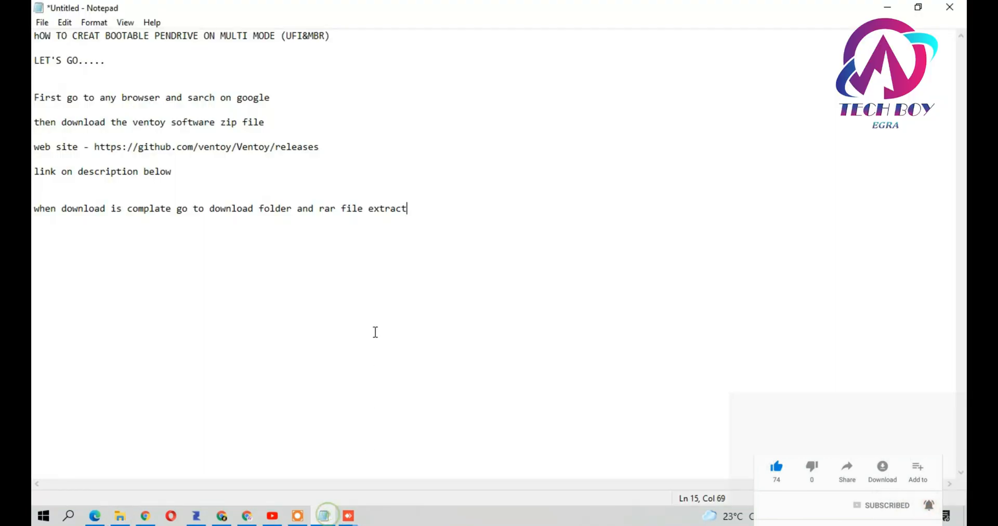
key(Return)
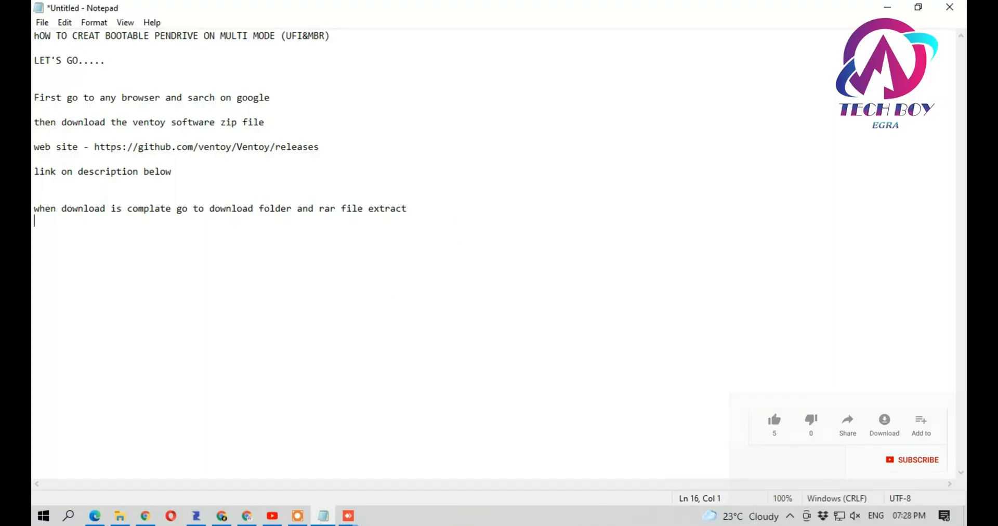
text(and d)
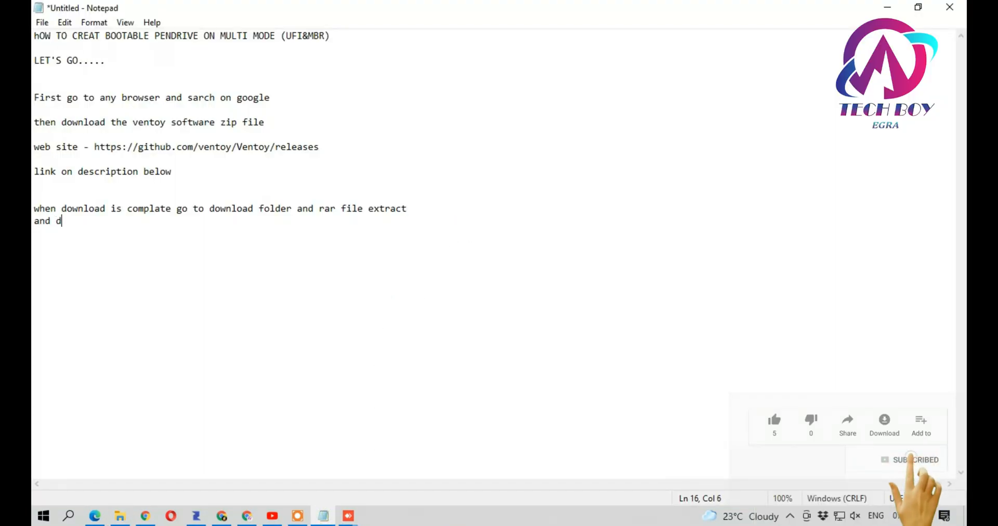
text(ouble )
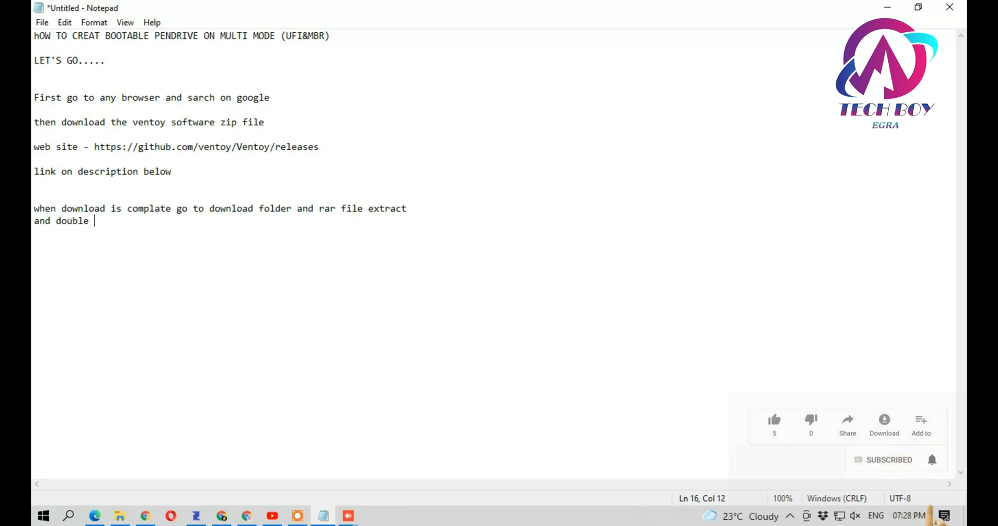
text(click on)
key(ctrl+v)
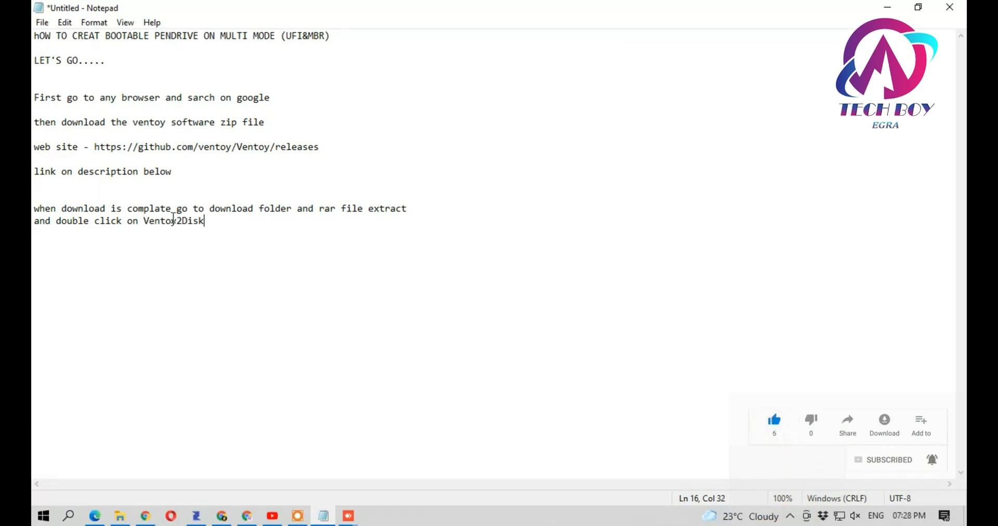
- Enclose Ventoy2Disk in parentheses and append "exe file" to that line
drag(141, 221, 194, 226)
click(218, 228)
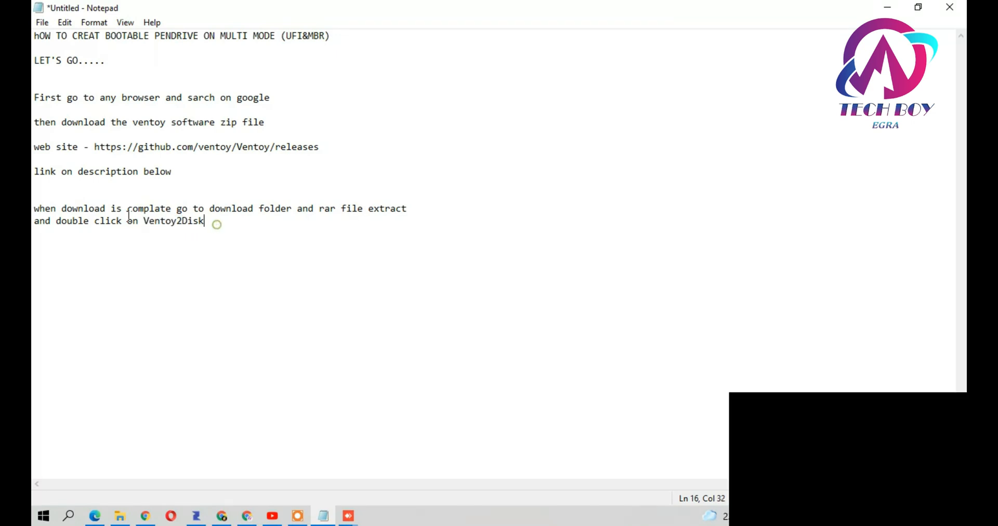
click(144, 221)
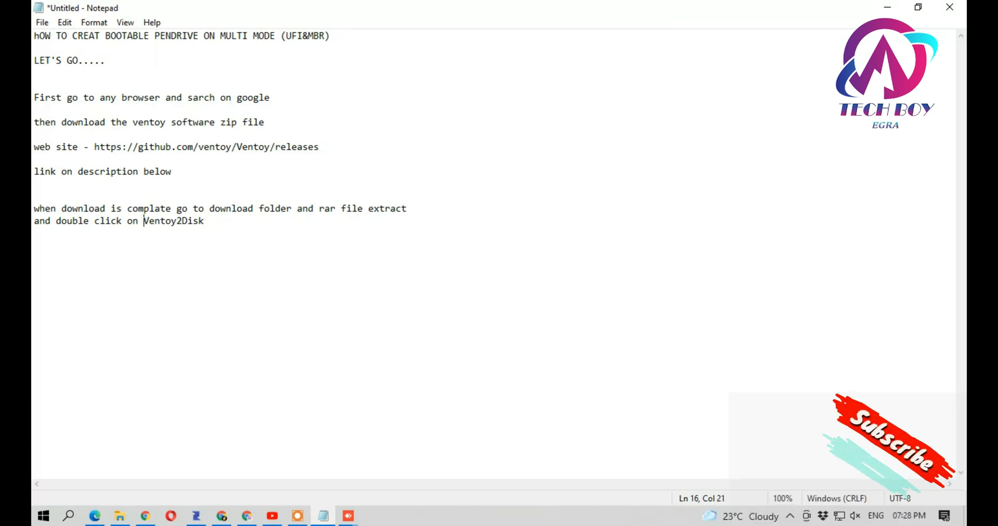
text(()
key(Right)
key(Right)
key(Right)
key(Right)
key(Right)
key(Right)
key(Right)
key(Right)
key(Right)
key(Right)
key(Right)
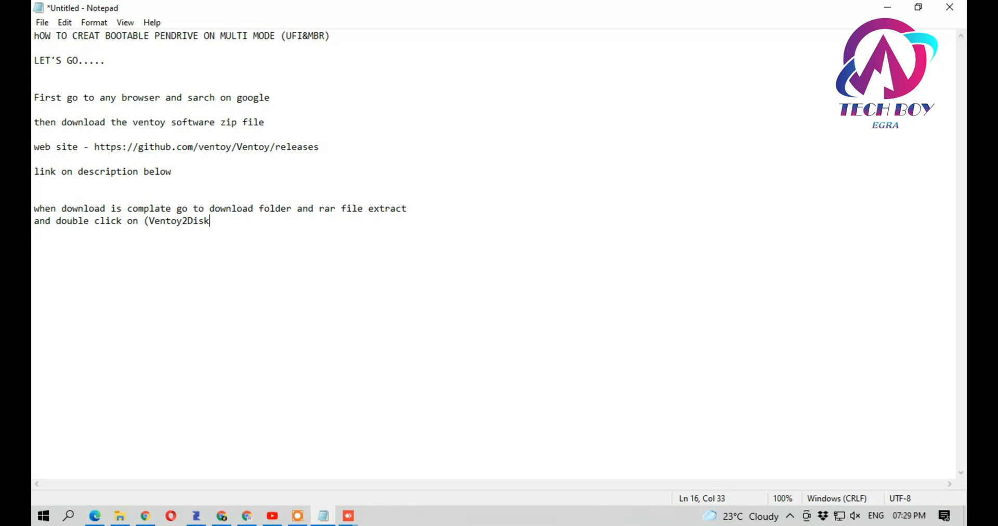
text()  exe file)
- Insert the spaced-out line "first input the pen drive then step going ok" between the description link line and the download paragraph
click(120, 517)
click(216, 177)
key(Return)
key(Return)
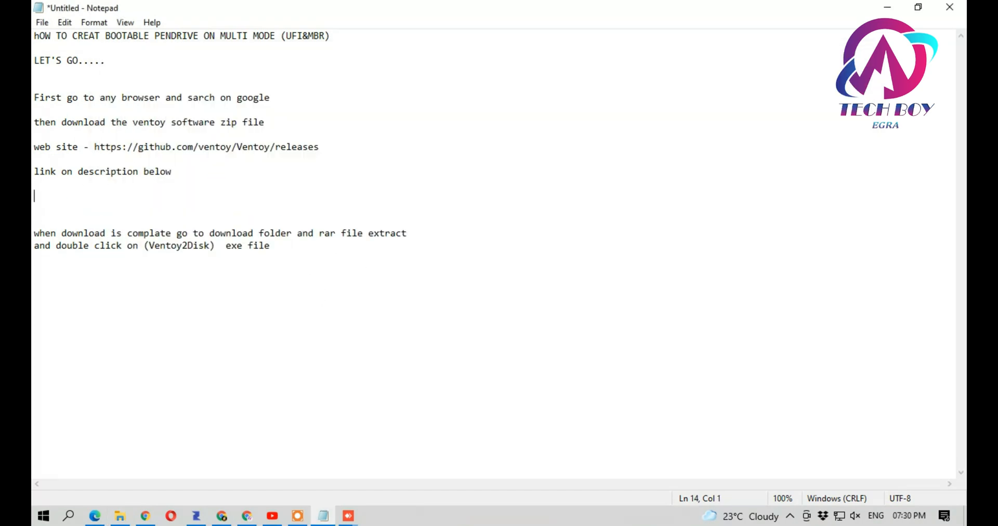
text(fi)
key(BackSpace)
key(BackSpace)
key(BackSpace)
key(Return)
key(Return)
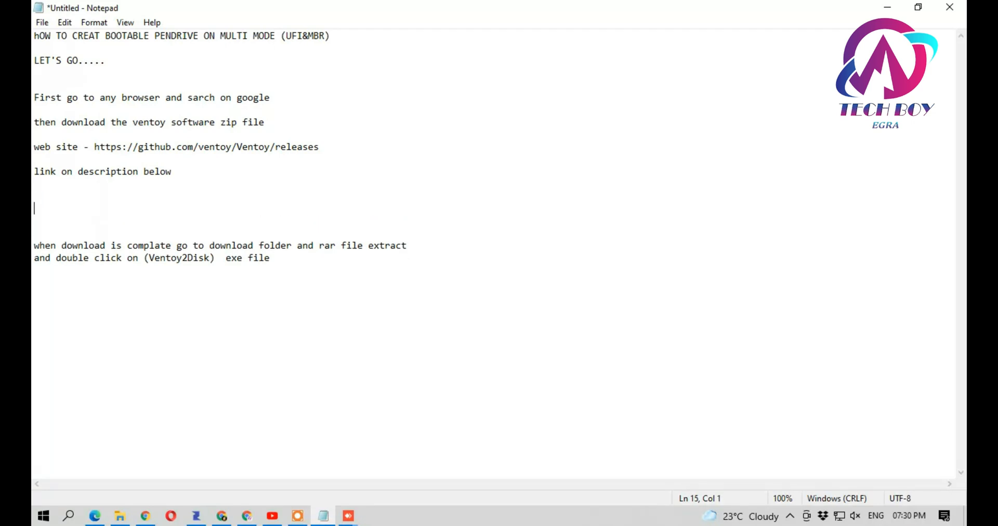
text(first input the pen)
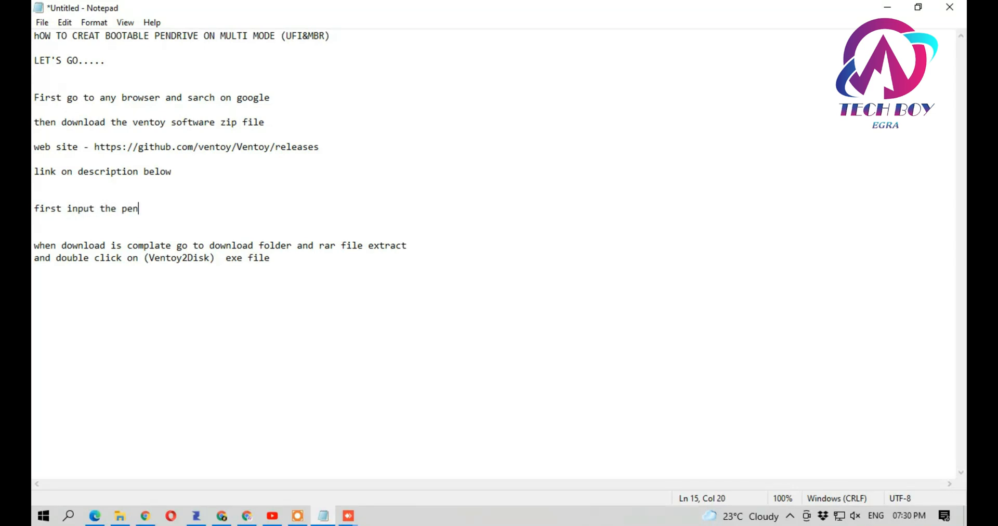
text( drive then step go)
text(i)
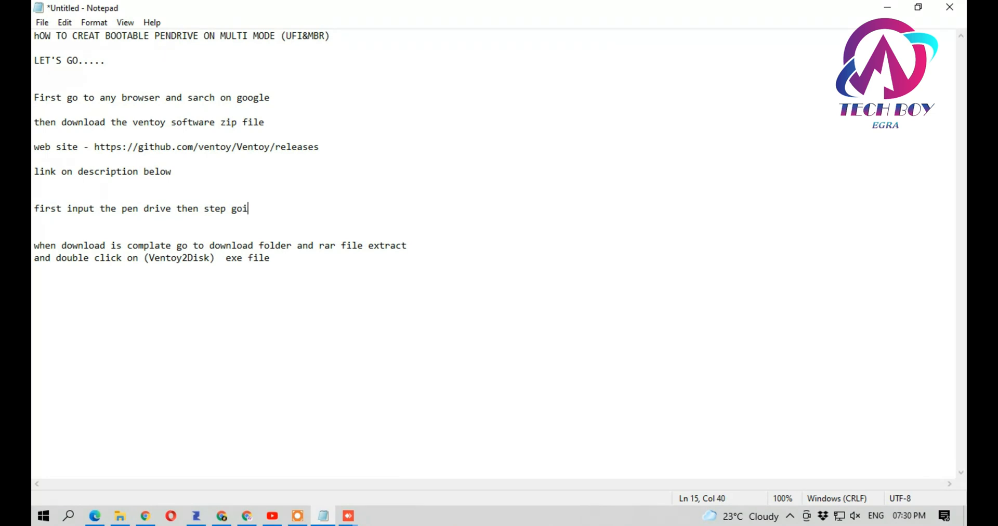
text(ng ok)
- Switch to File Explorer, close the USB Drive (F:) window and run Ventoy2Disk from the ventoy-1.0.61 folder
click(284, 270)
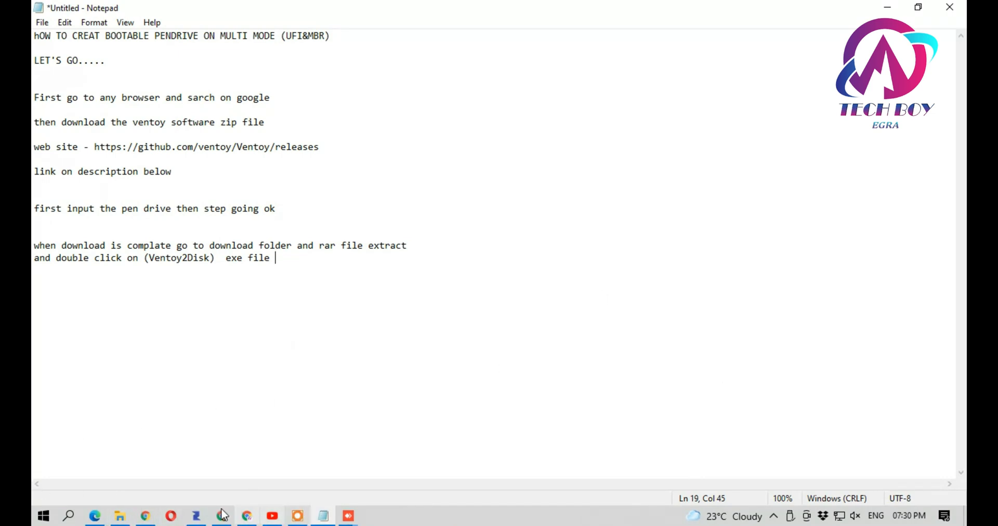
click(121, 516)
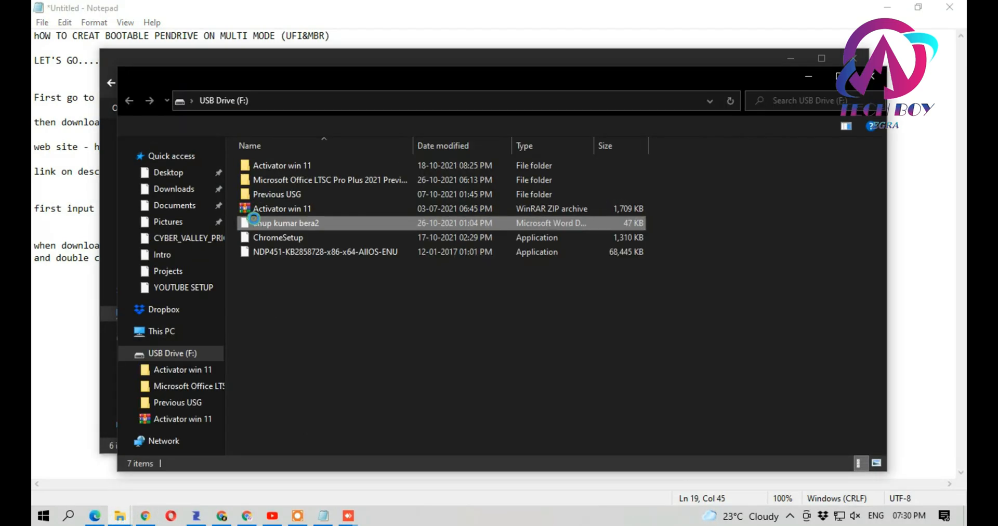
click(870, 76)
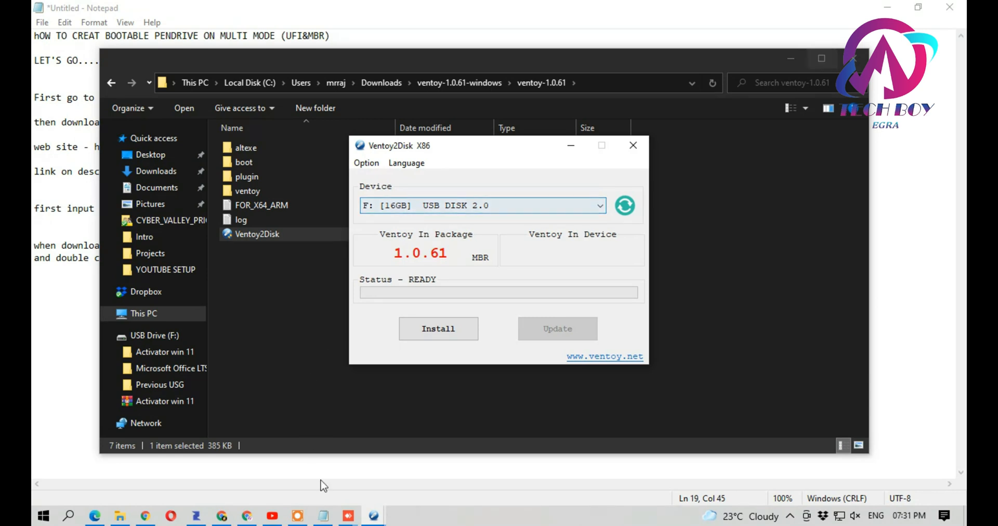
- Return to Notepad, append "and click on yes" to the Ventoy2Disk exe line and leave a blank line below it
click(331, 520)
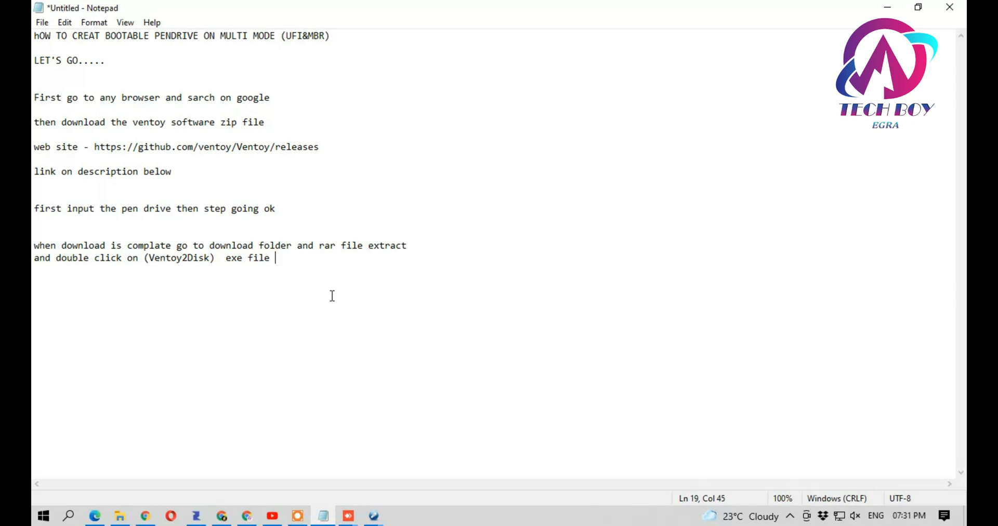
text(and click on yes)
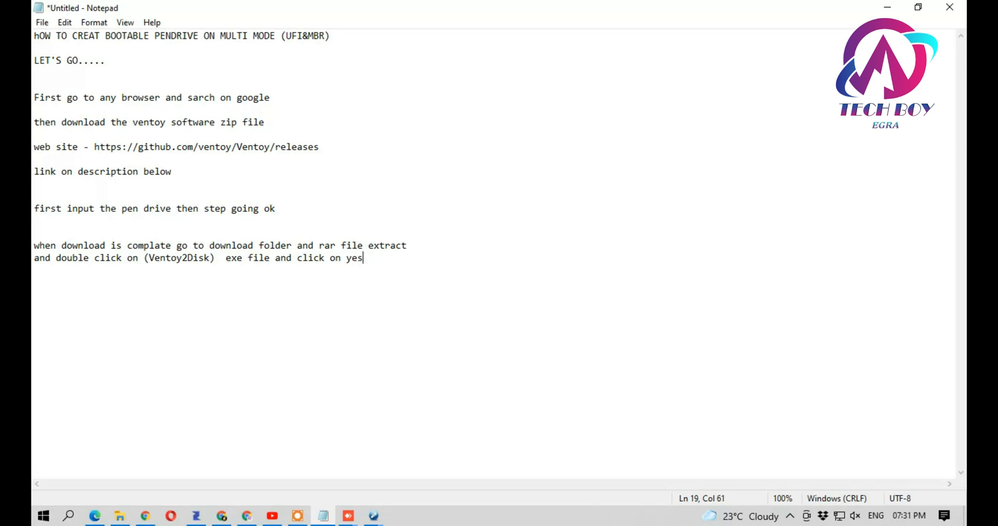
key(Return)
key(Return)
text(open the so)
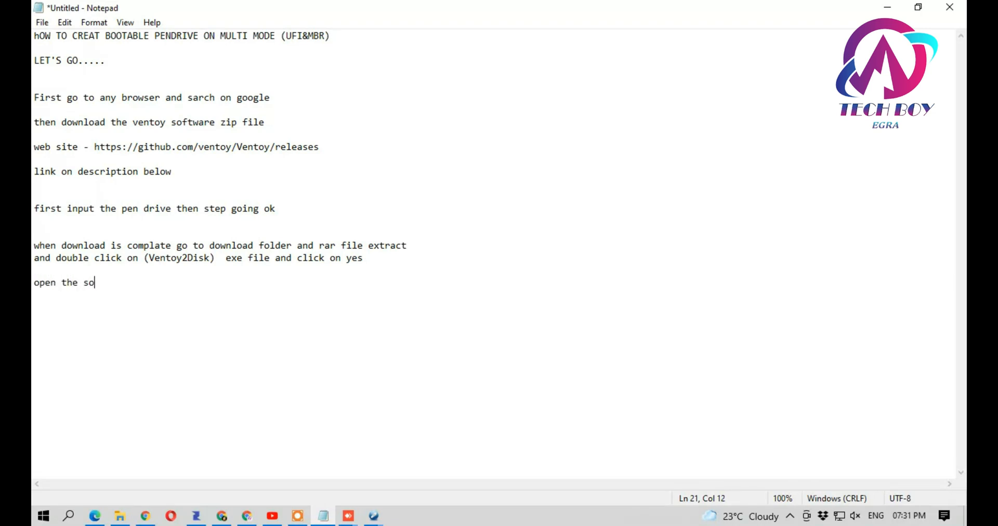
text(ftware)
key(Left)
key(Left)
key(Left)
key(Left)
key(Left)
key(Left)
key(Left)
key(Right)
key(Right)
key(Right)
key(Right)
key(Right)
text(on windo)
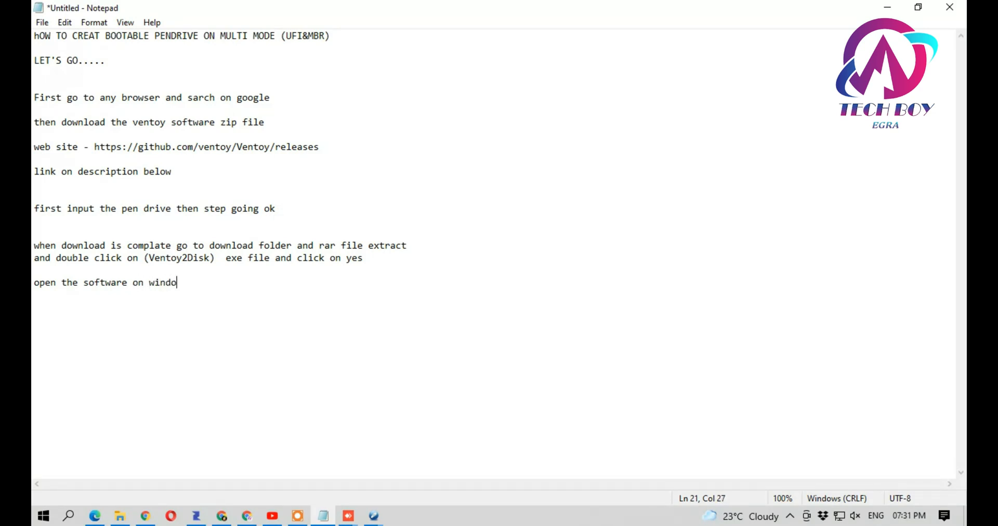
text(w)
key(shift+Home)
key(BackSpace)
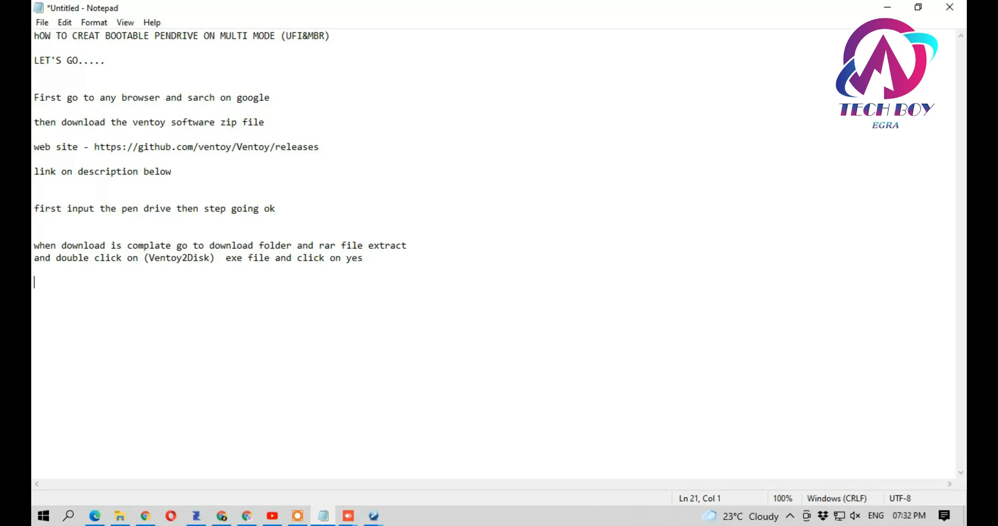
- Write the line "then show my software ventoy and pendrive show me in the ventoy app"
text(then show my s)
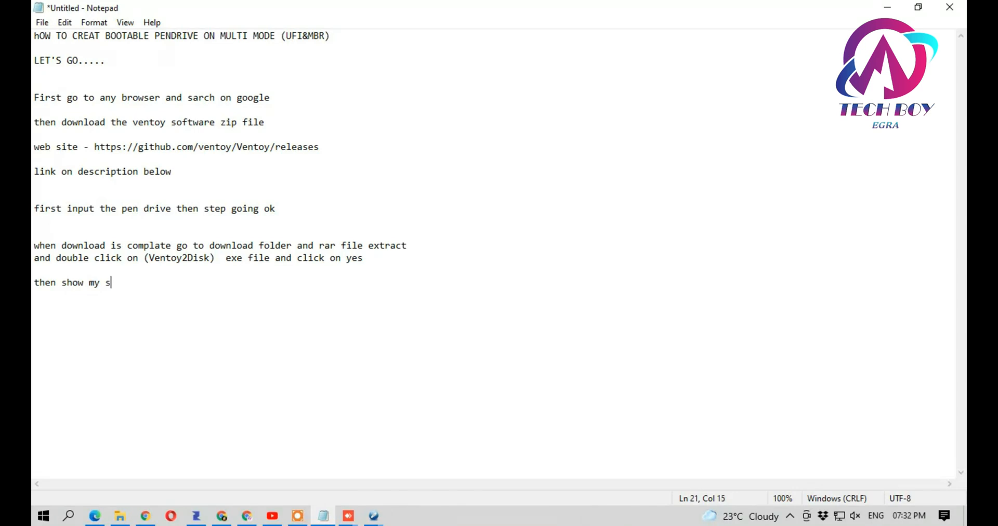
text(oftware ventoy)
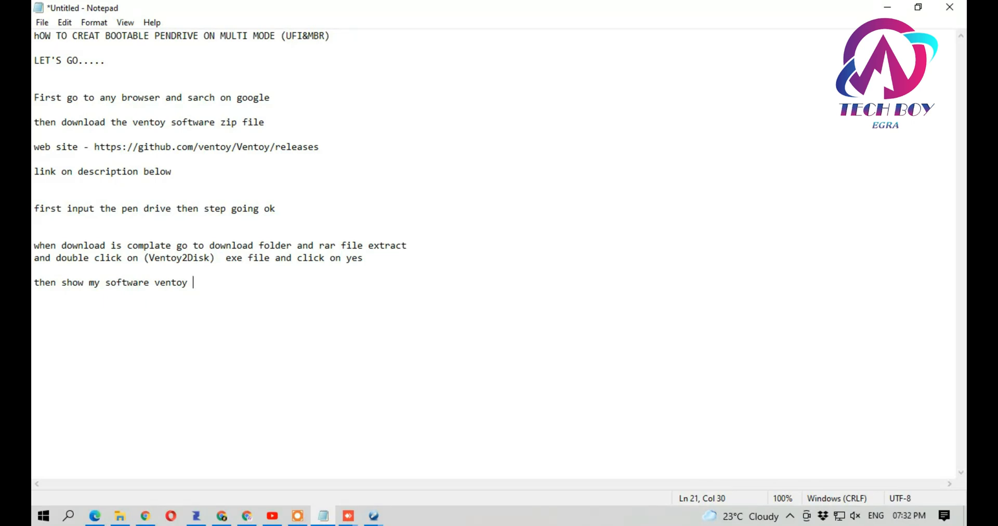
text(and pendrive show)
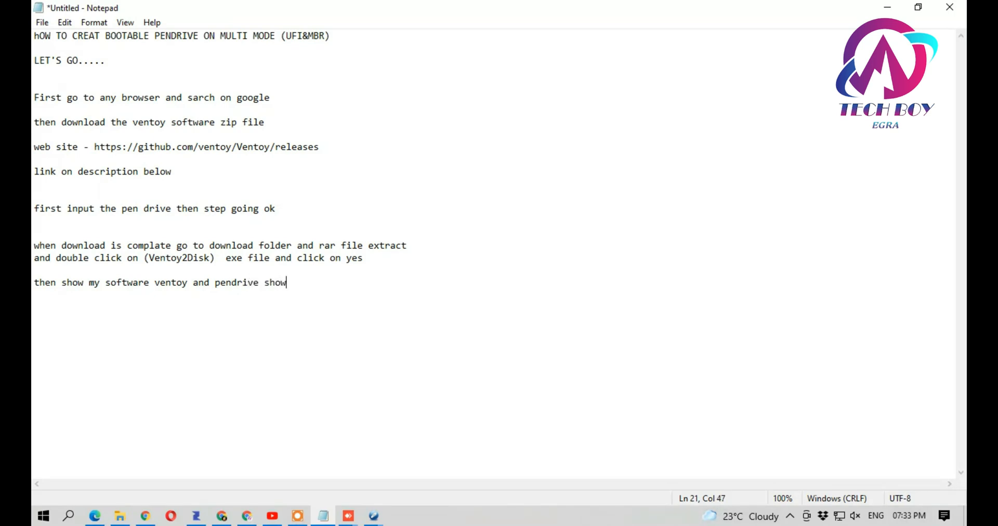
text( me on)
key(BackSpace)
key(BackSpace)
text(in the ventoy)
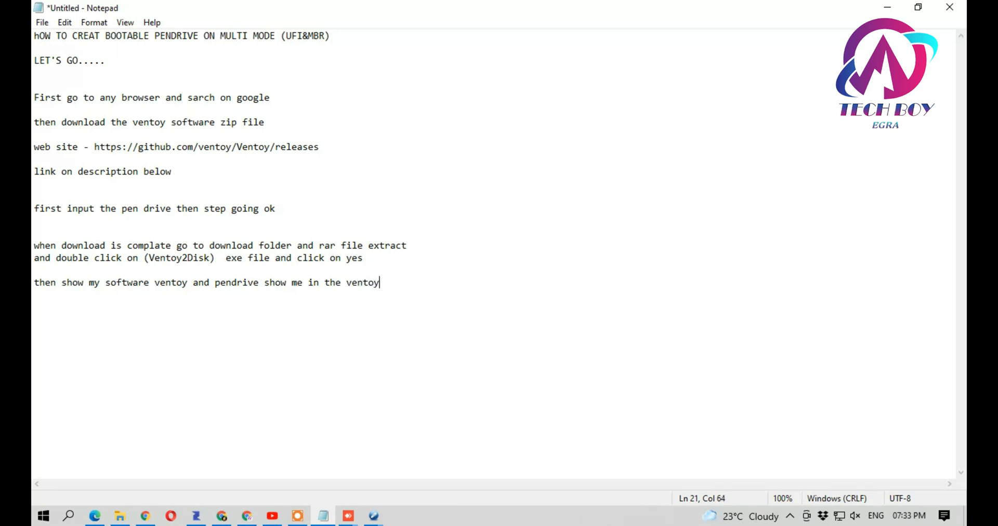
text( app)
- Check the device shown in Ventoy2Disk, and add the line "go to option" in Notepad after a blank line
mouse_move(373, 516)
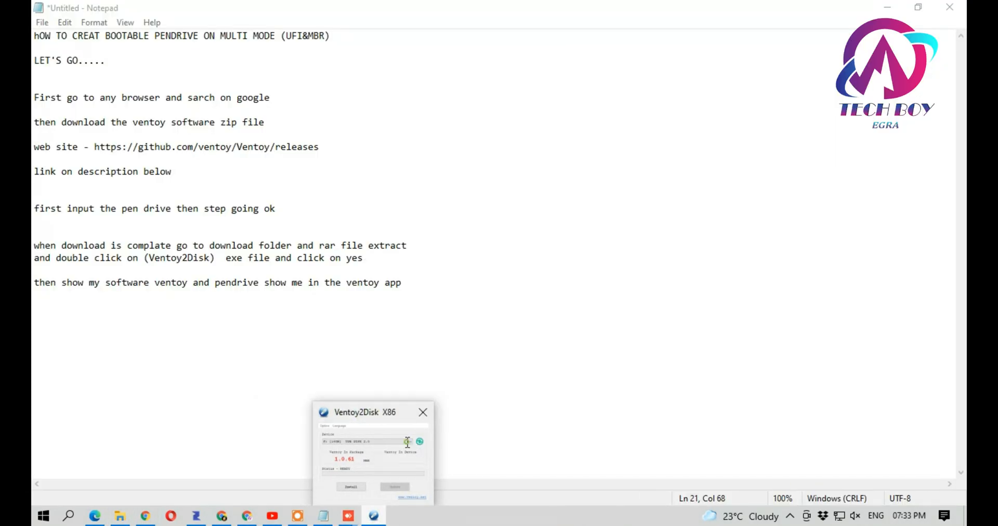
click(375, 429)
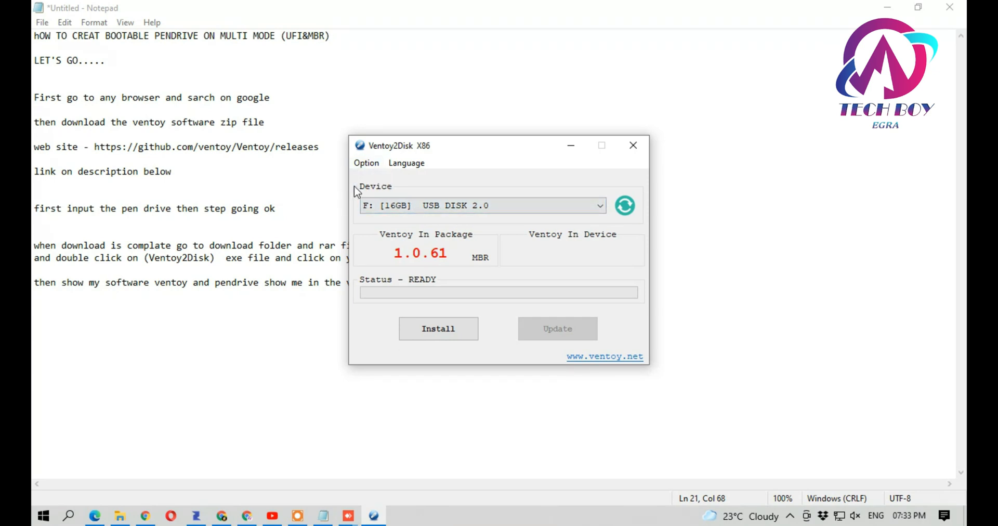
click(298, 348)
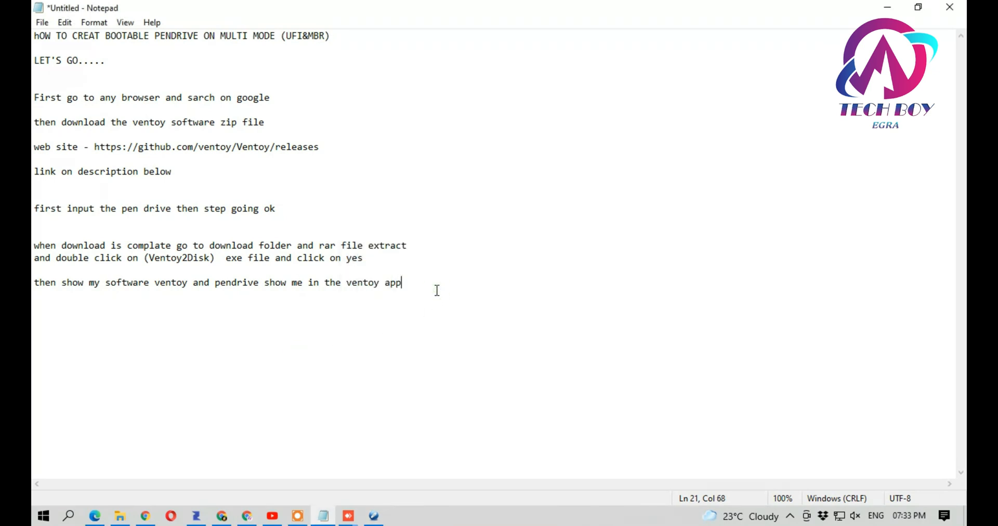
key(Return)
key(Return)
text(go to option)
- Switch to Ventoy2Disk and examine its options, including the available partition styles
click(368, 514)
click(365, 163)
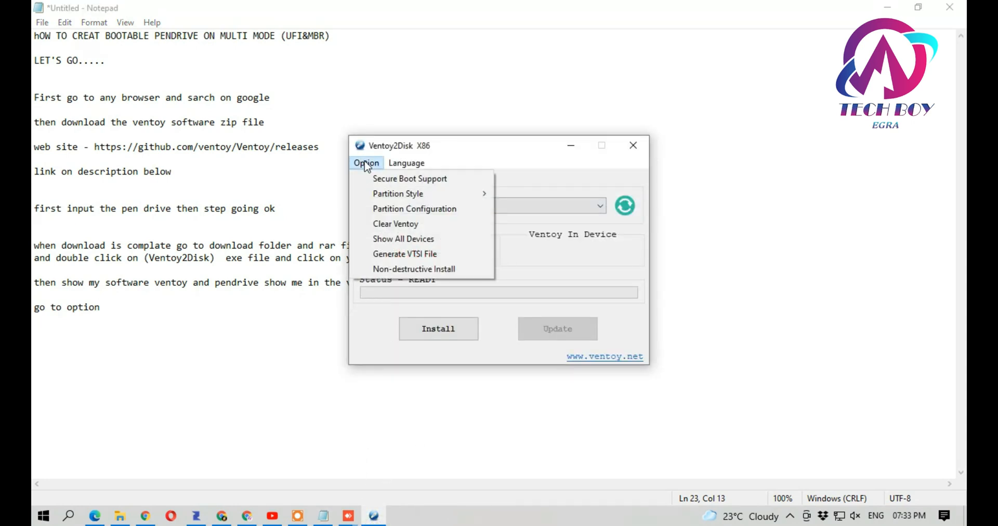
mouse_move(385, 195)
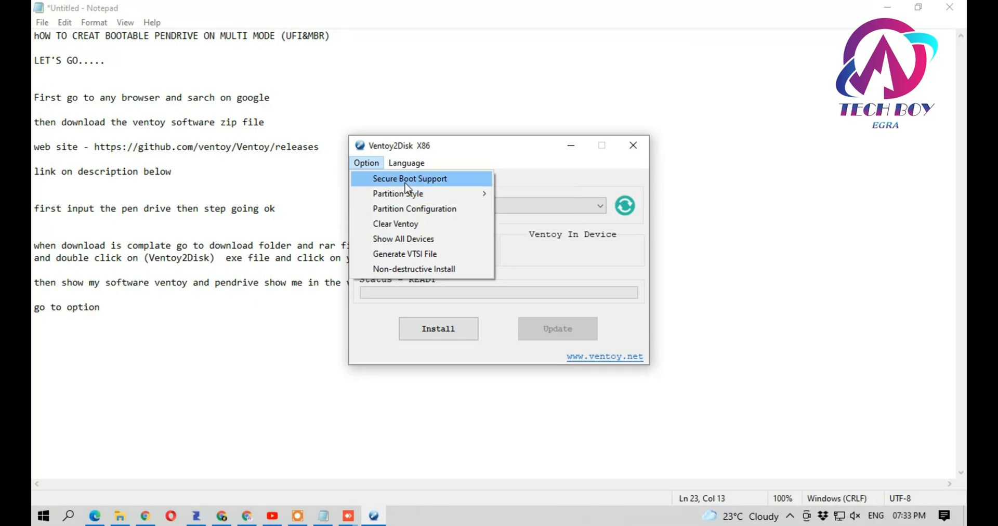
mouse_move(462, 193)
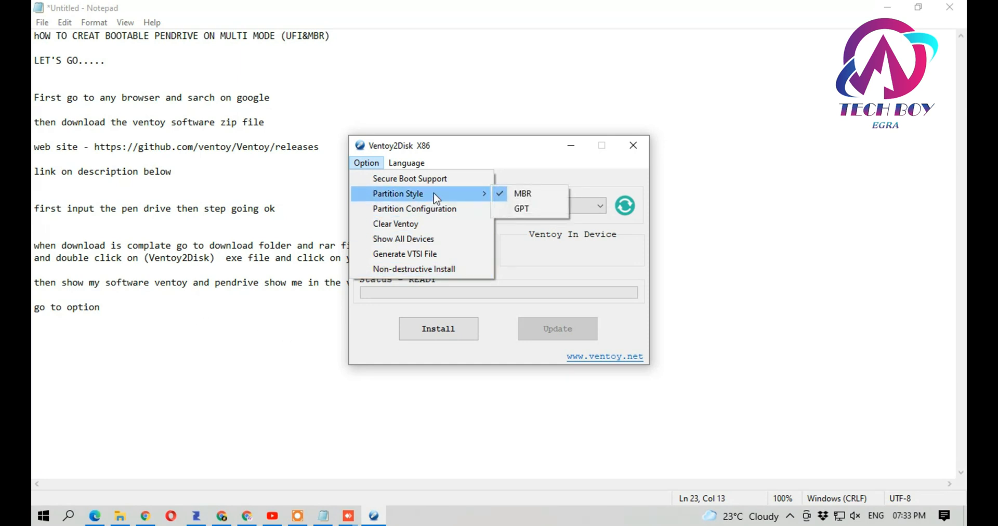
- Return to Notepad and append "and change the pertition style as you lik" to the "go to option" line
click(154, 305)
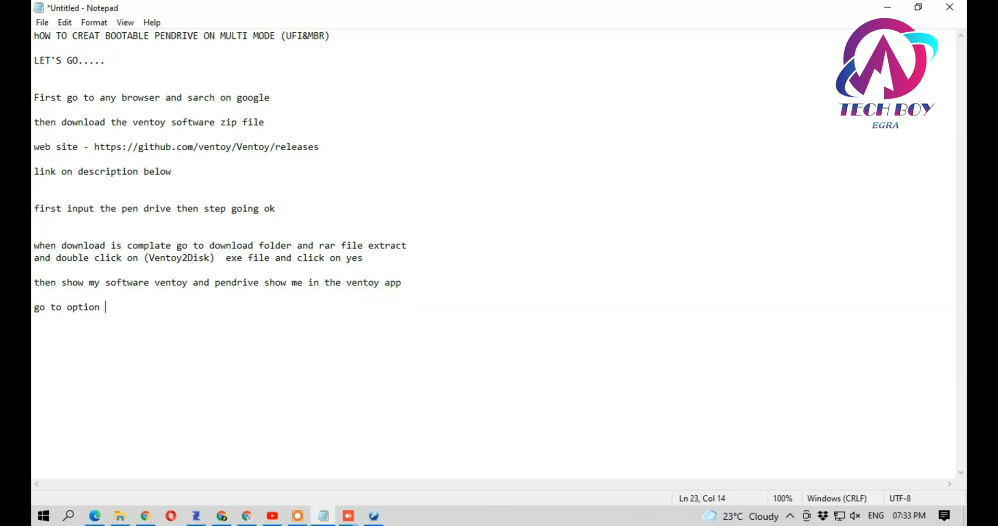
text(and change the pert)
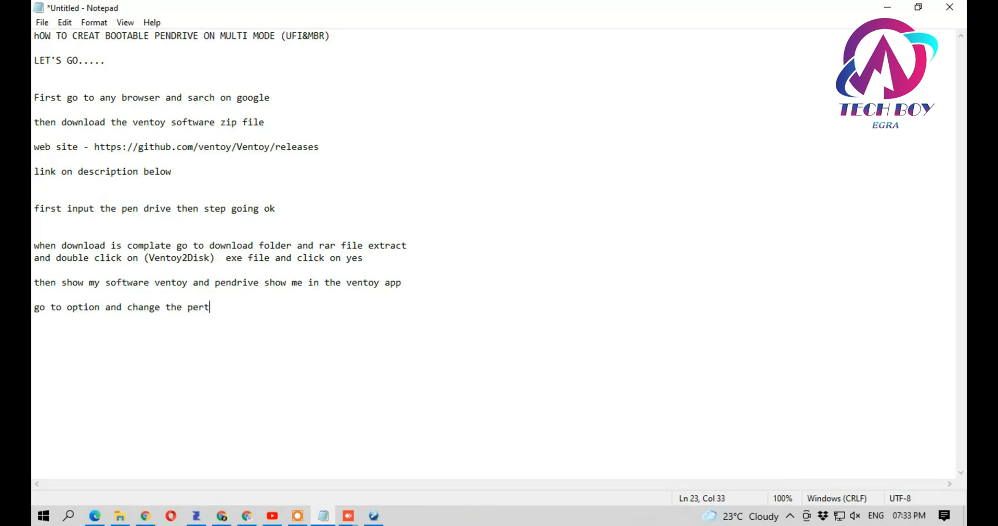
text(ition style as you )
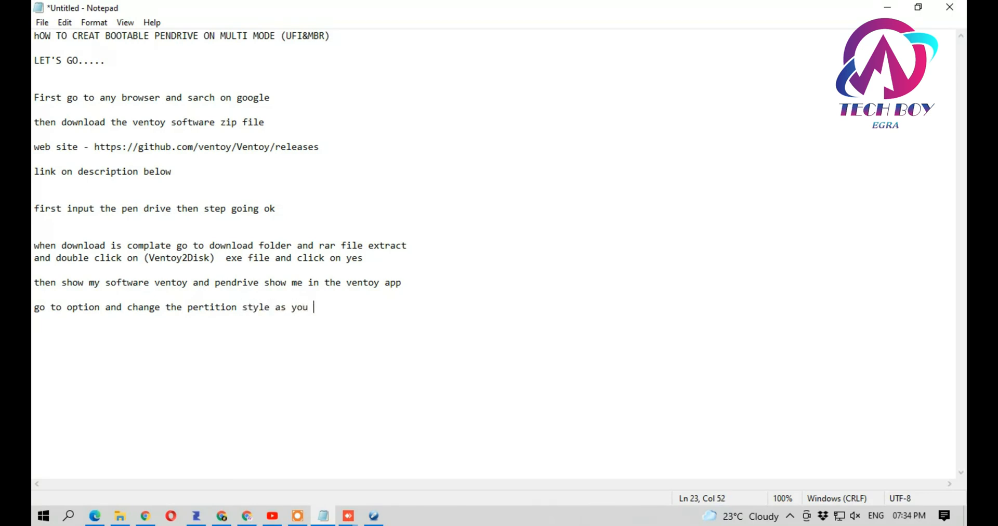
text(lik)
- Switch to Ventoy2Disk and choose MBR as the partition style
click(373, 516)
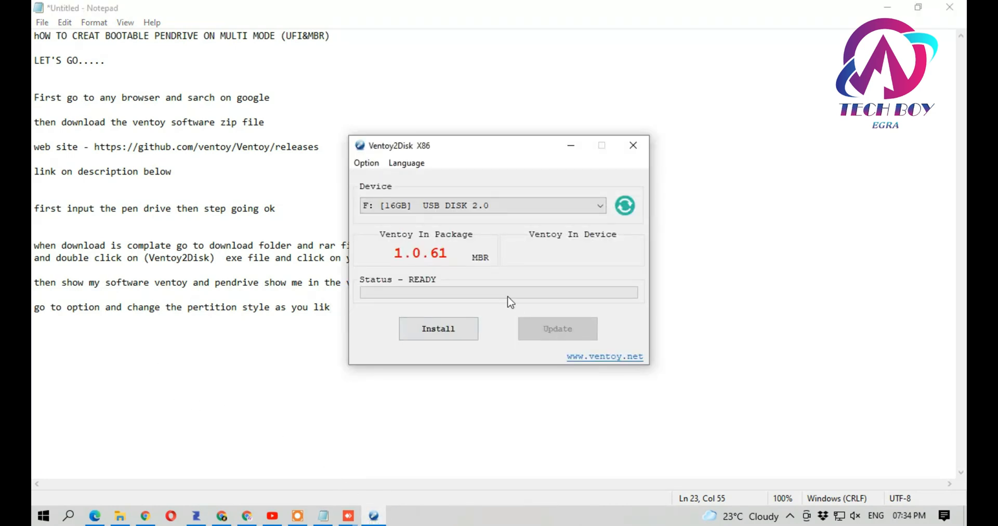
click(366, 165)
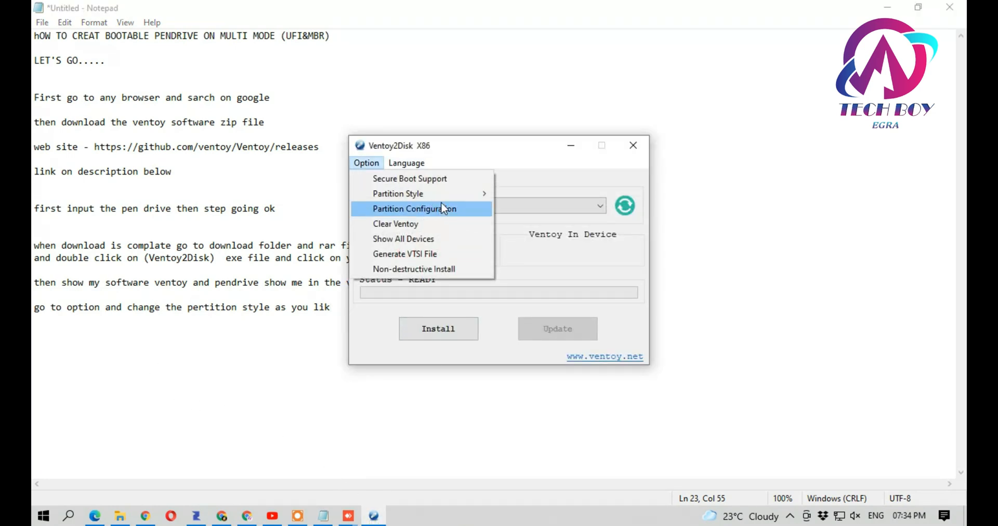
mouse_move(457, 194)
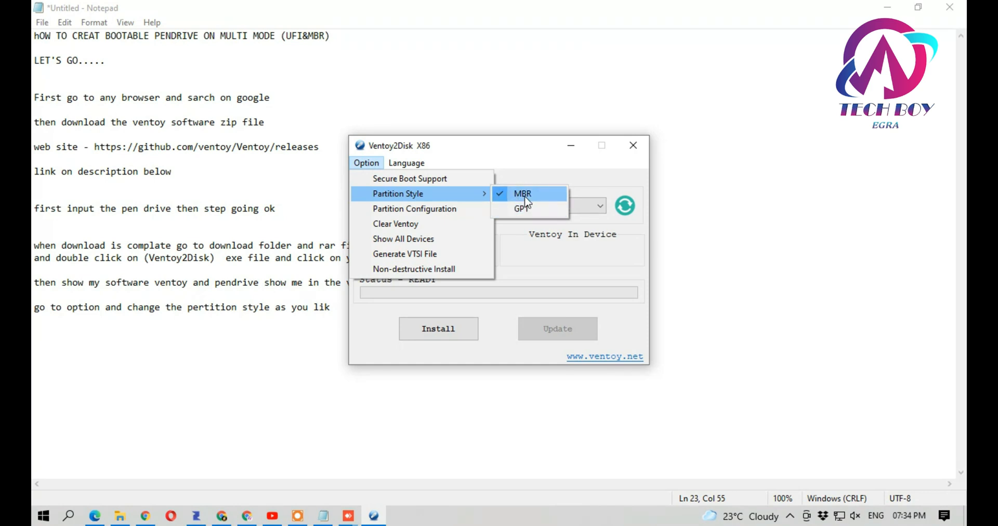
click(525, 199)
- Return to Notepad and add the line "and click on install" directly below the partition style line
click(281, 330)
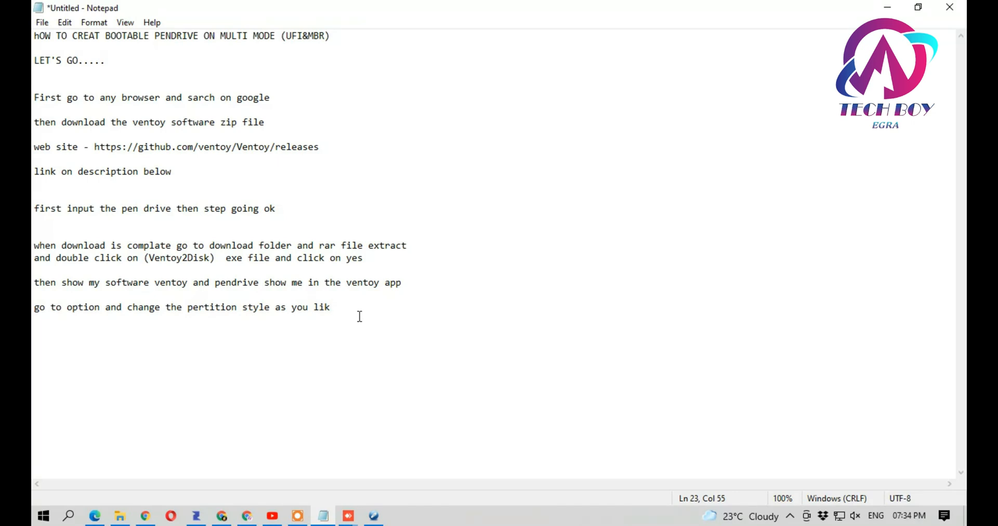
key(Return)
text(and click on install)
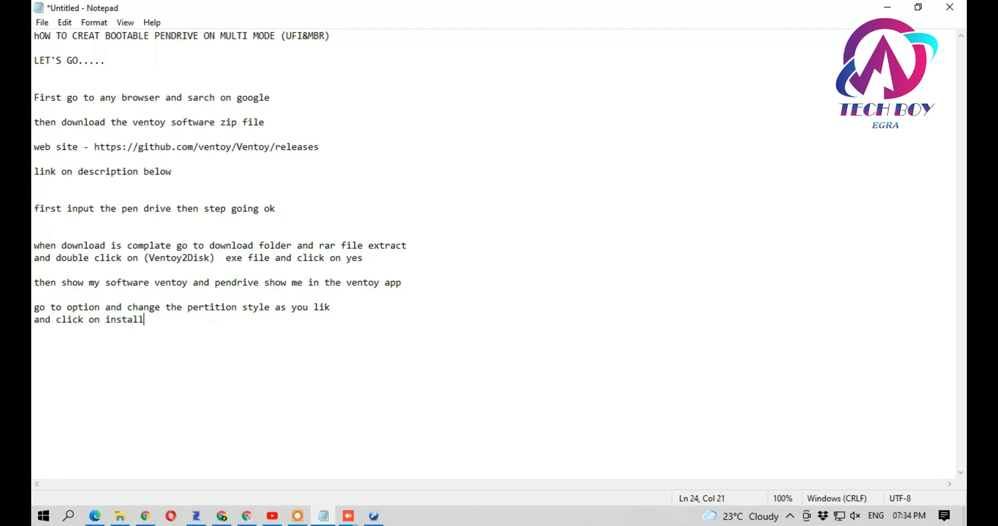
- Switch to Ventoy2Disk and install Ventoy on the F: USB disk, accepting the formatting of the device
click(383, 521)
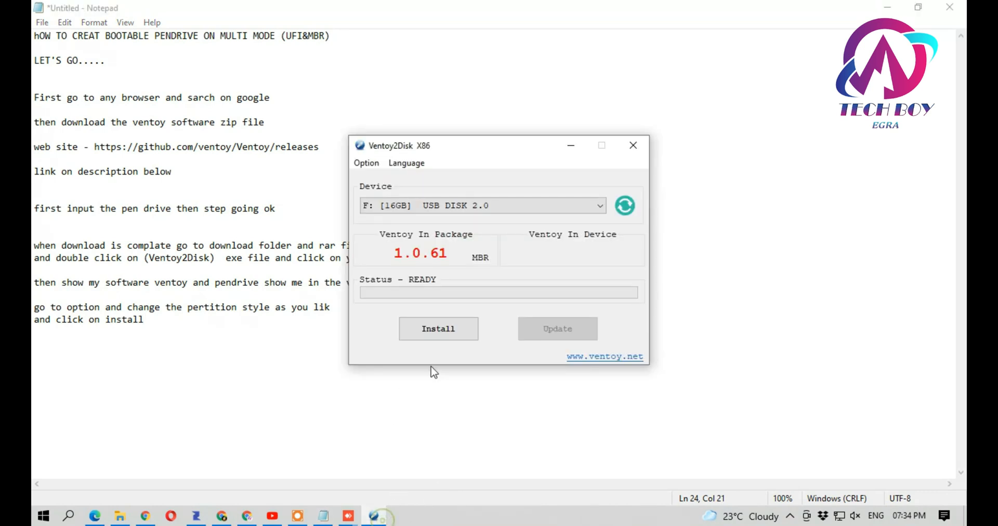
click(447, 331)
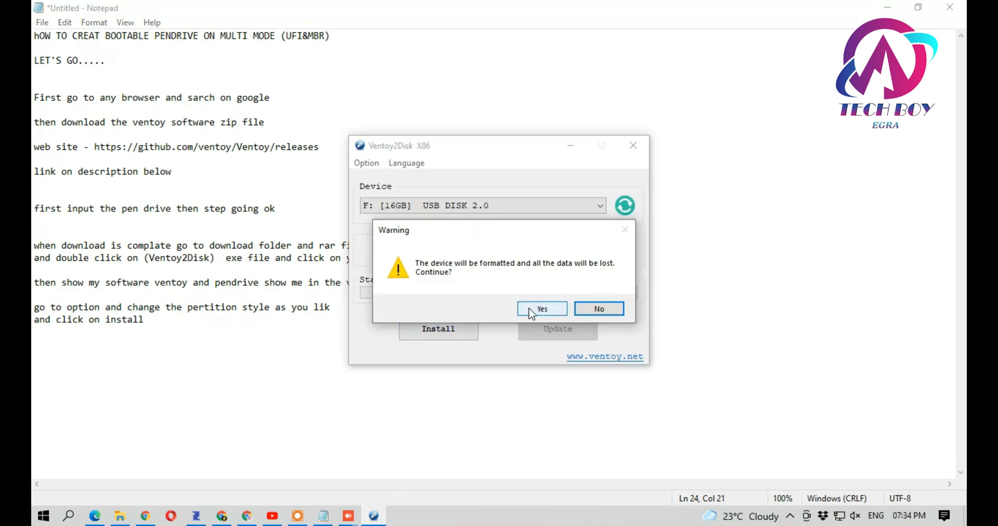
click(530, 310)
click(530, 310)
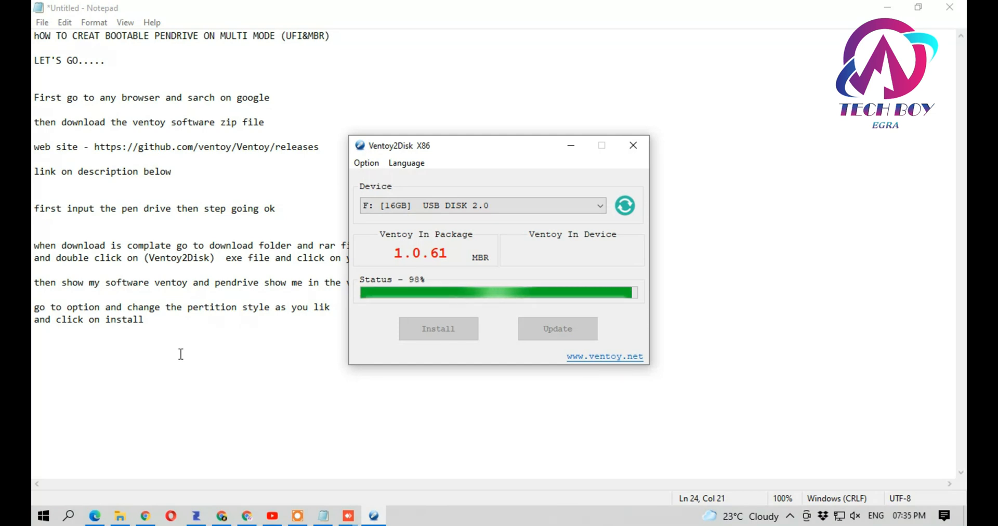
- Bring Ventoy2Disk back to the front, dismiss its installation message and close the program
key(alt+F4)
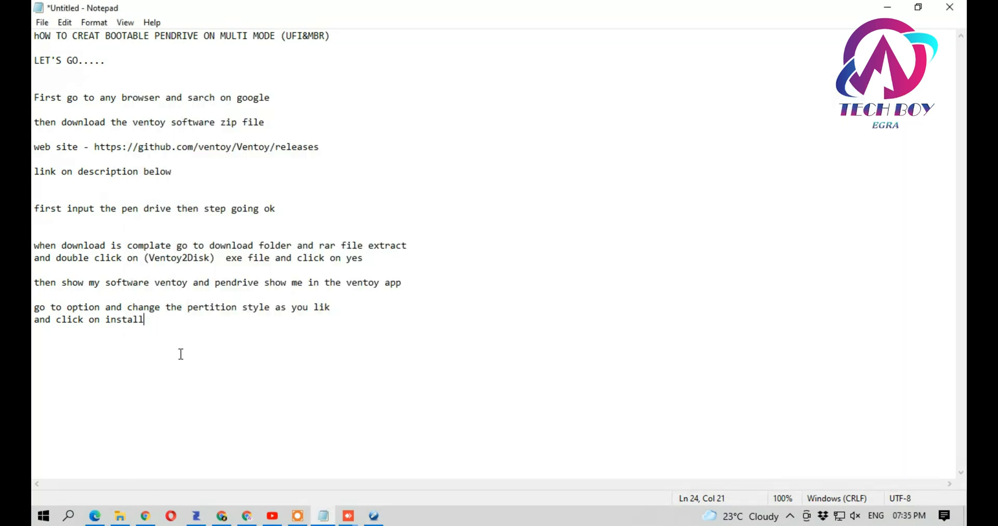
click(374, 516)
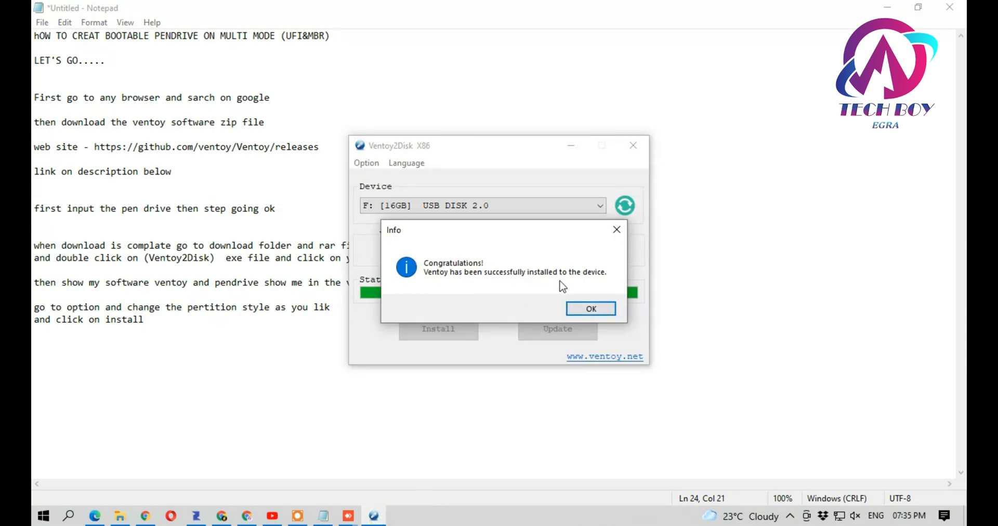
click(602, 310)
click(644, 150)
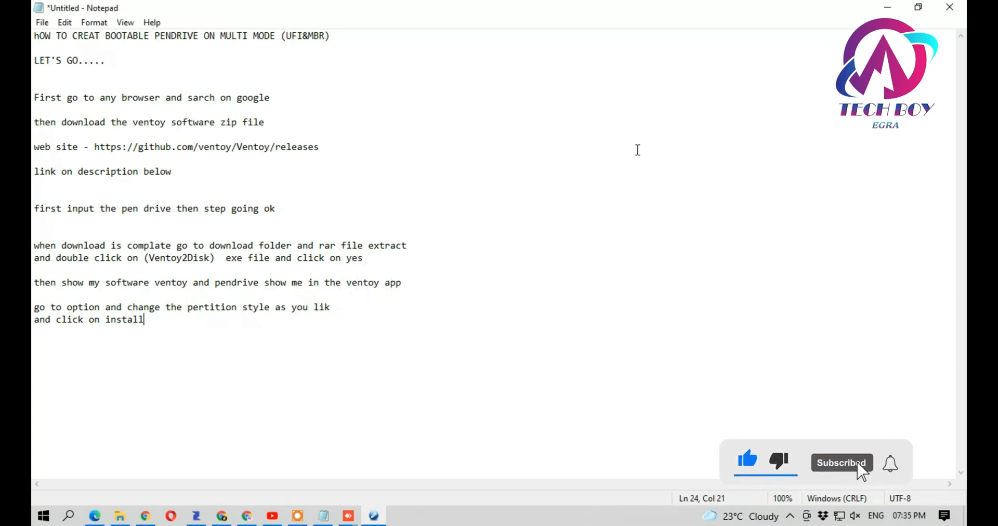
- Extend the "and click on install" line with "done and close the window"
text(d)
text(on)
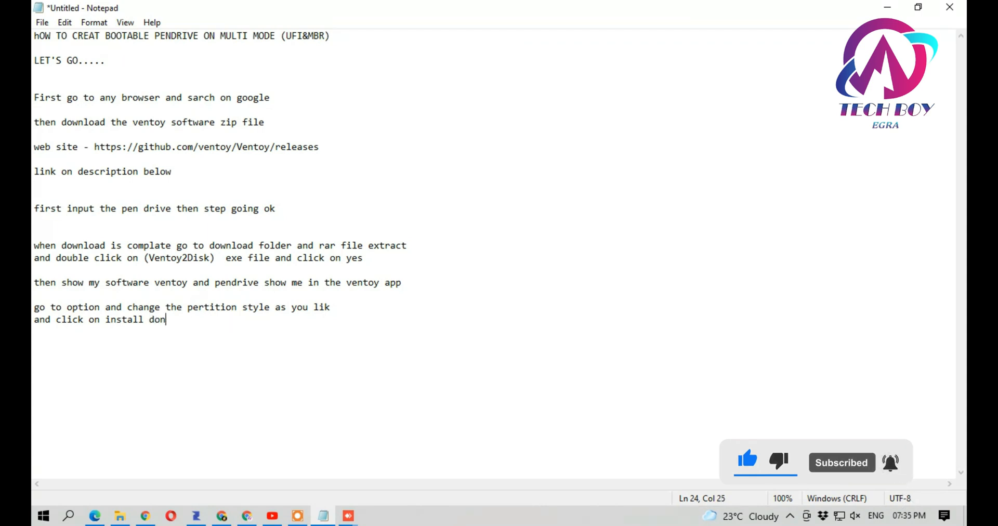
text(e and )
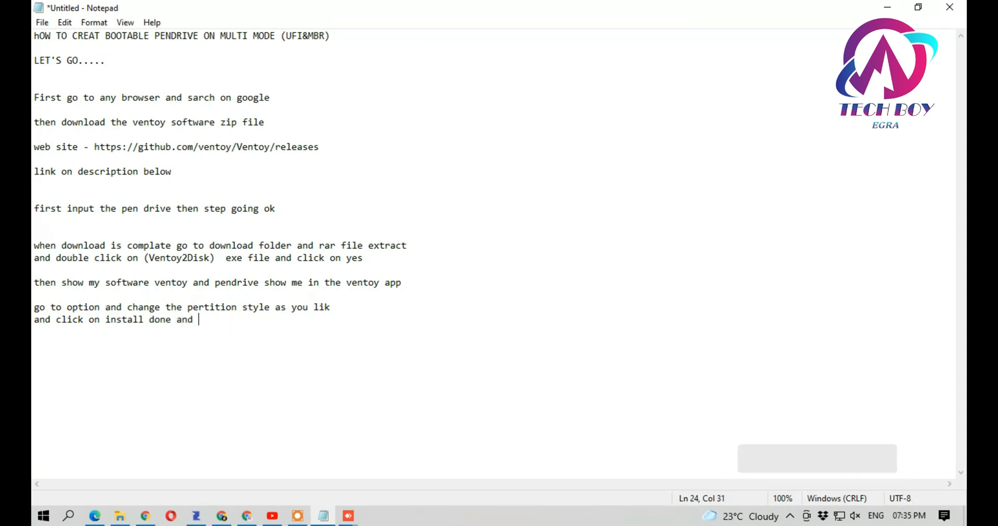
text(close t)
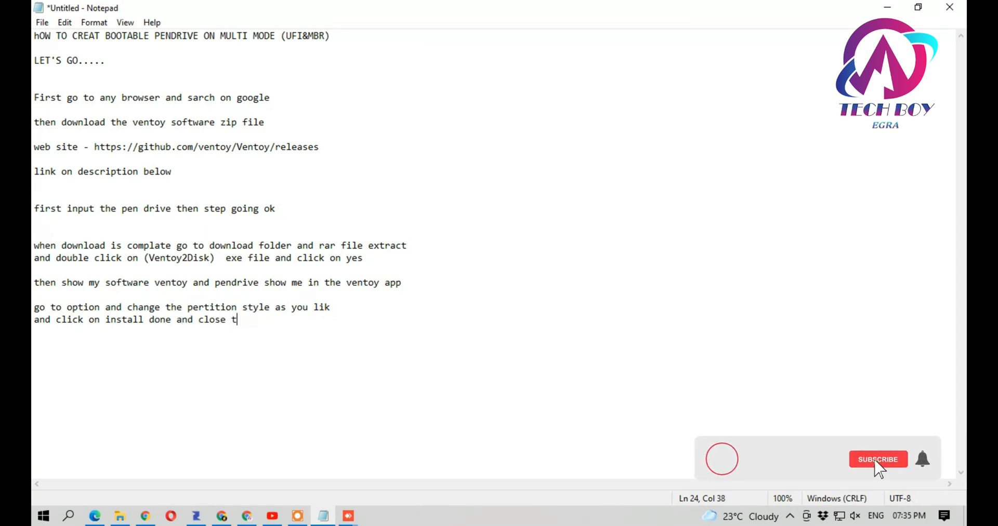
text(he window)
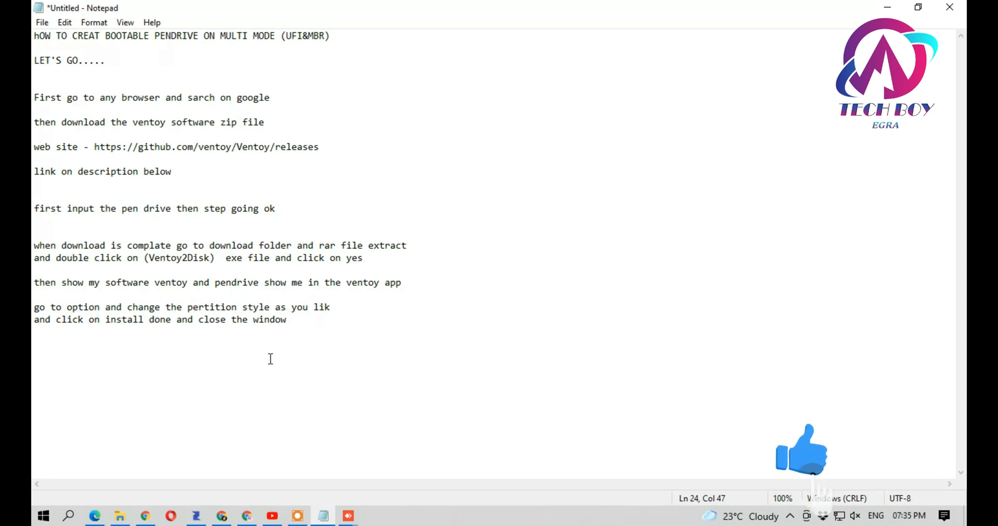
- Add a line below reading "go to pen drive and copy your ISO file as you like win7, win10, wind 8.1 etc"
key(Return)
text(go to )
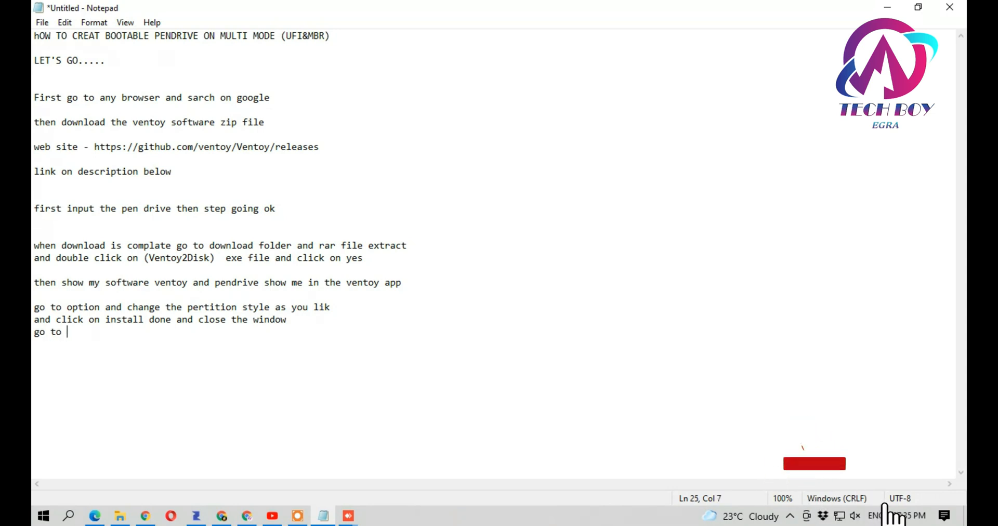
text(pen drive )
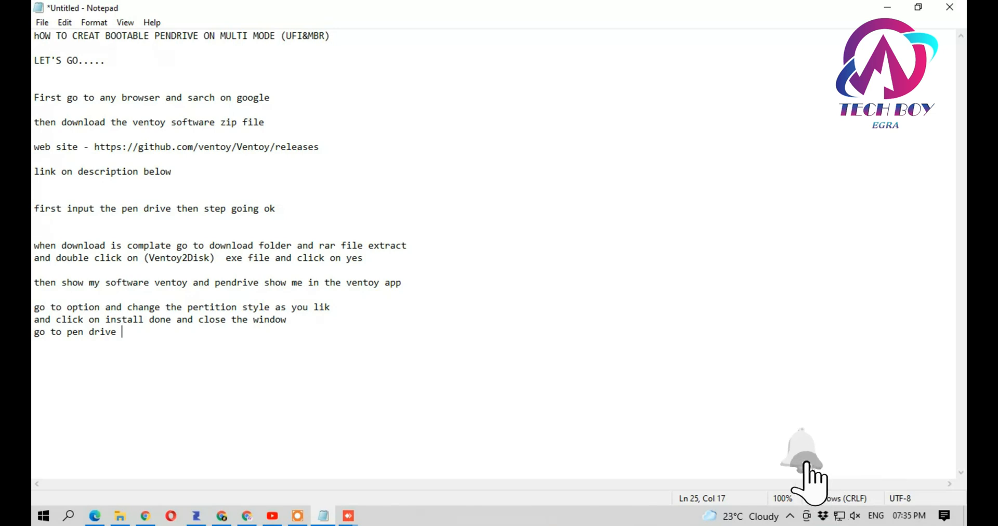
text(a)
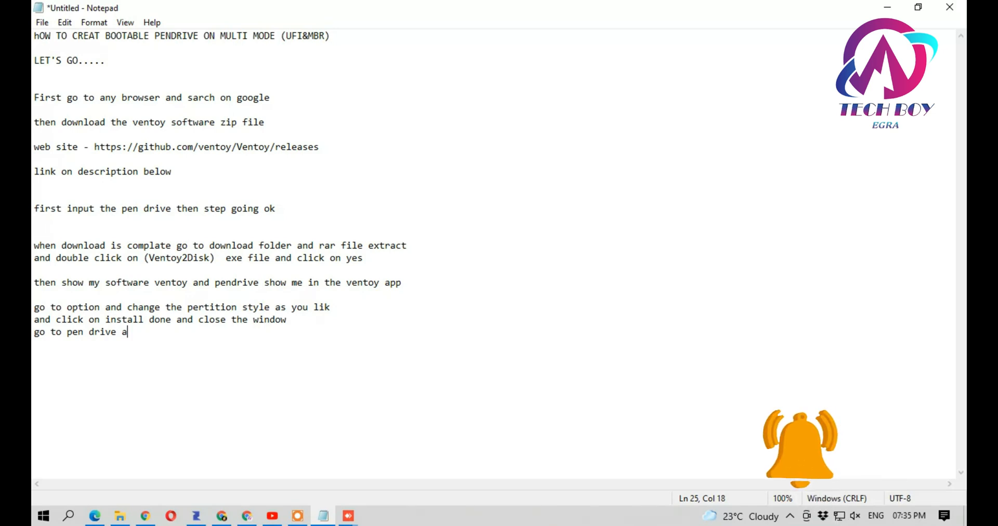
text(nd co)
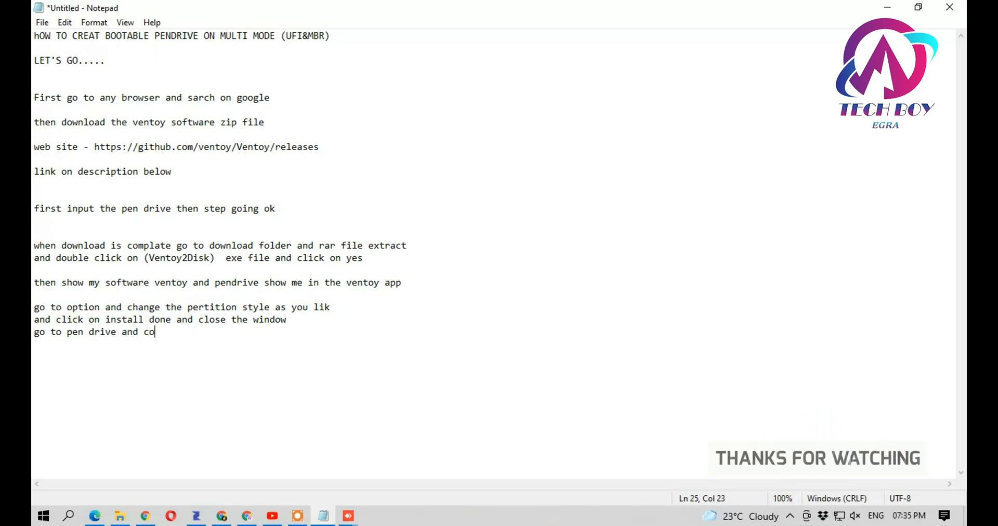
text(py your I)
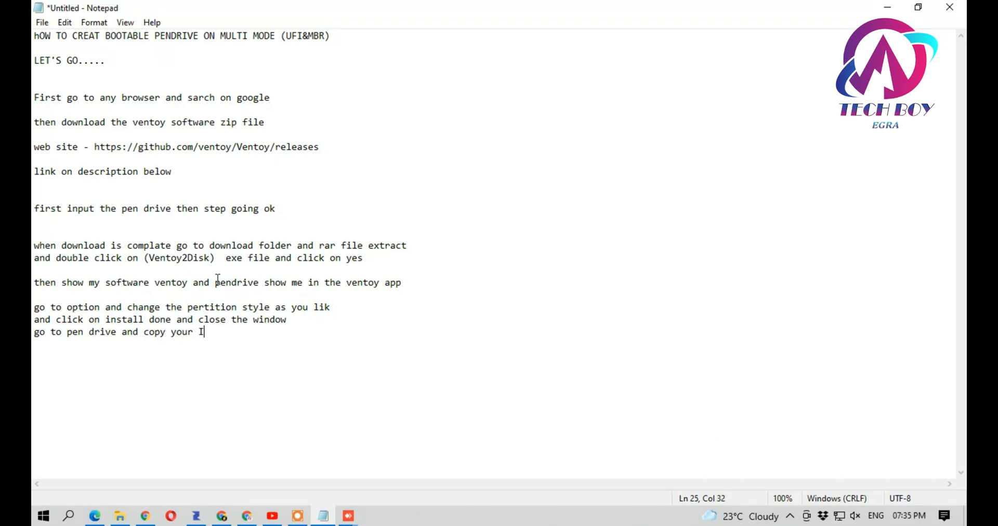
text(SO file as you like)
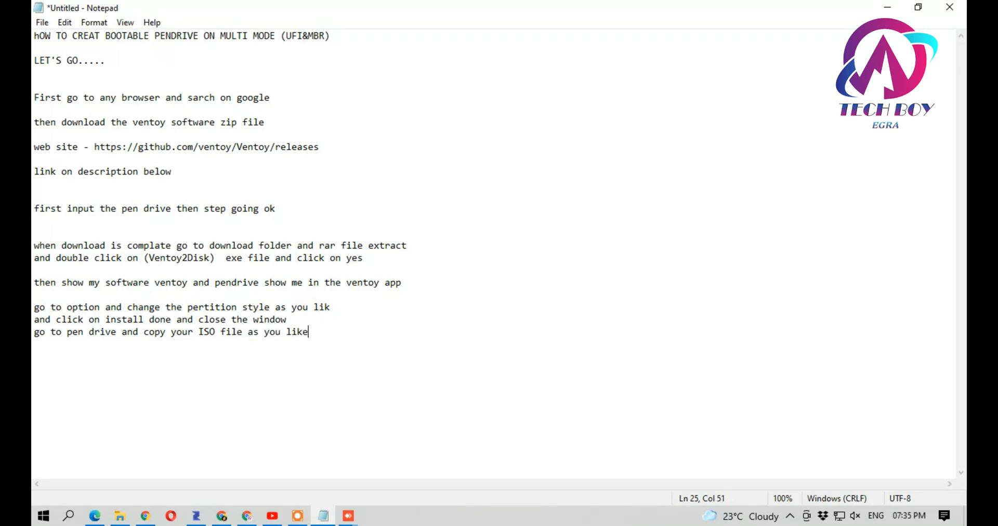
text( win7)
key(BackSpace)
text(, win10, wind)
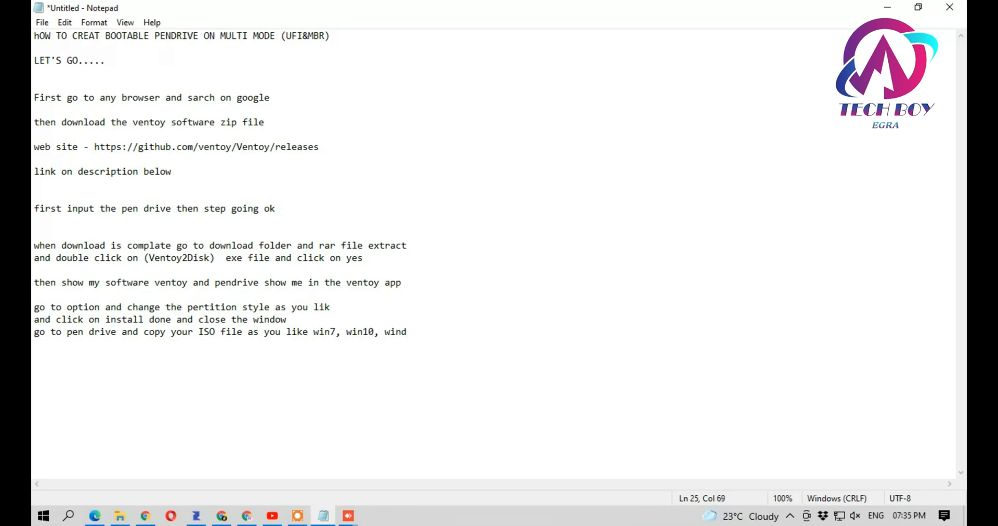
text( 8.1 etc)
- Add the closing line "boom your pen drive is ready ok thank you" followed by a long row of dots
key(Return)
text(boom you)
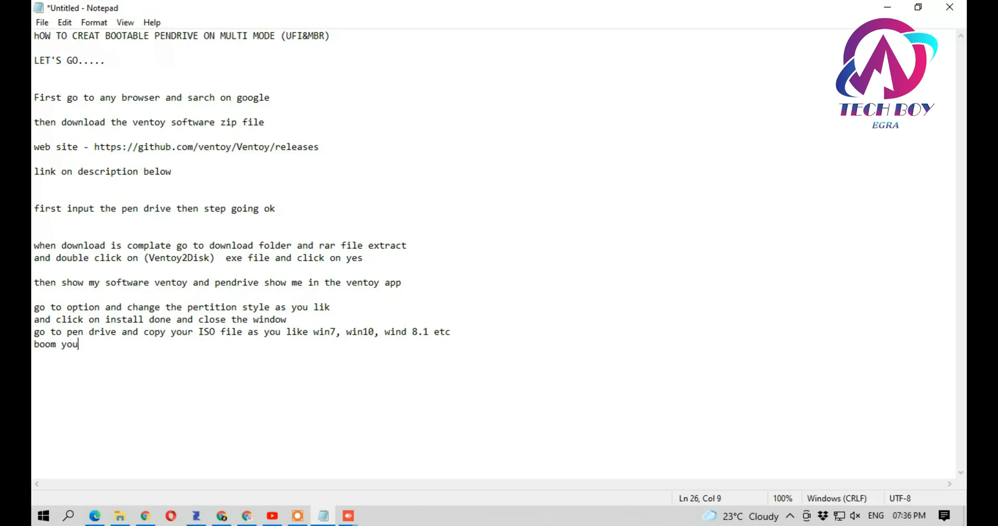
text(r pen drive is ready)
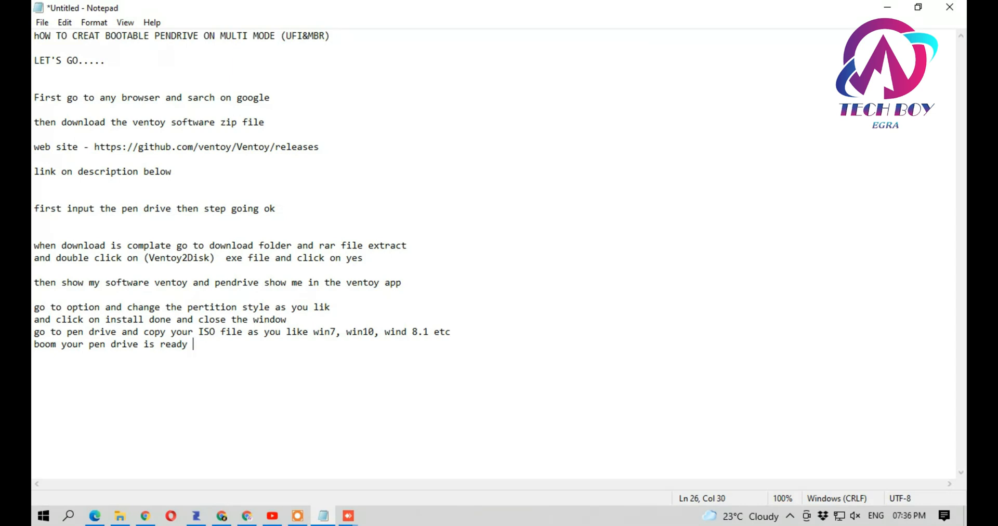
text( ok than )
text(you................)
key(Left)
key(Left)
key(Left)
key(Left)
key(Left)
key(Left)
key(Left)
key(Left)
key(Left)
key(Left)
key(Left)
key(Left)
key(Left)
key(Left)
key(Left)
key(Left)
key(Left)
key(Left)
key(Left)
key(Left)
text(k)
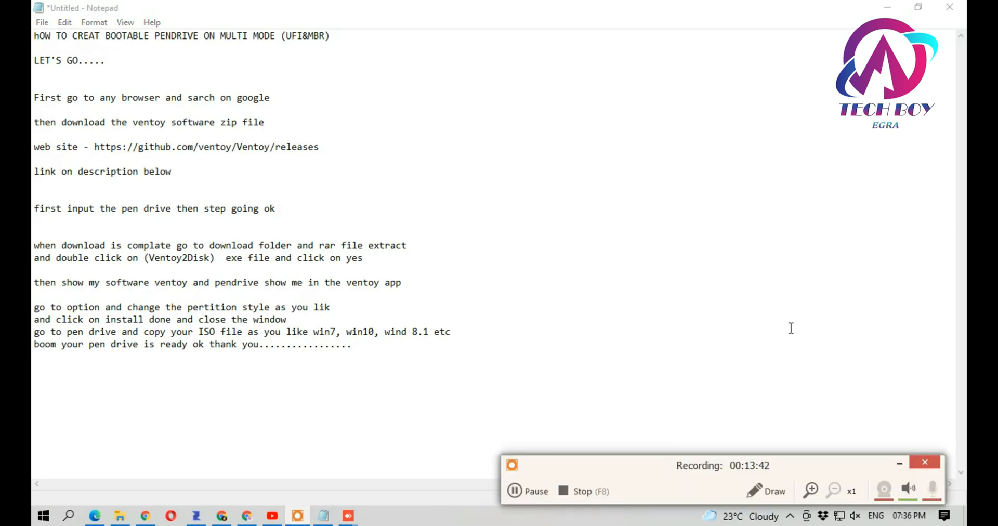
- Leave blank space below the closing line and write "Next video i will give you friend surprizzzzze please subscribe my chanell"
click(653, 341)
click(343, 407)
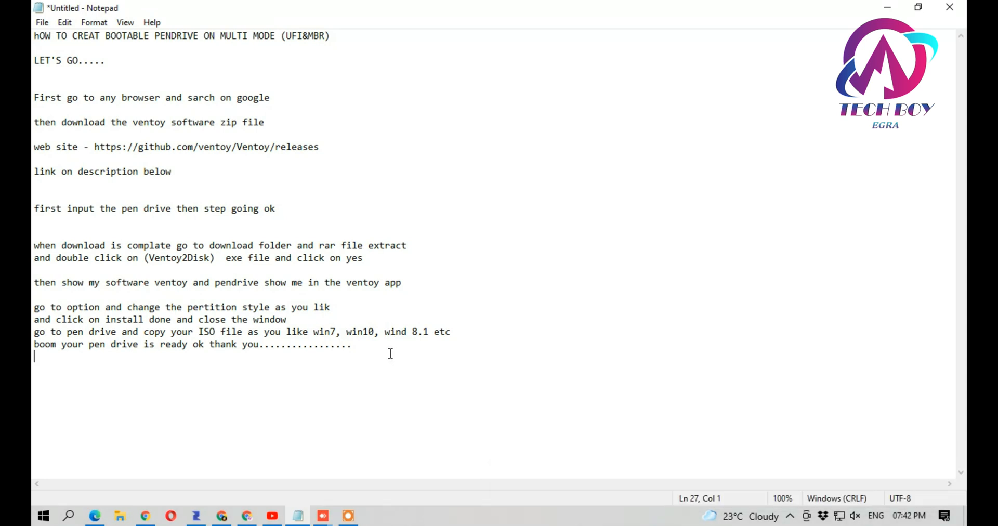
click(353, 351)
click(141, 396)
text(Next video)
text(i will )
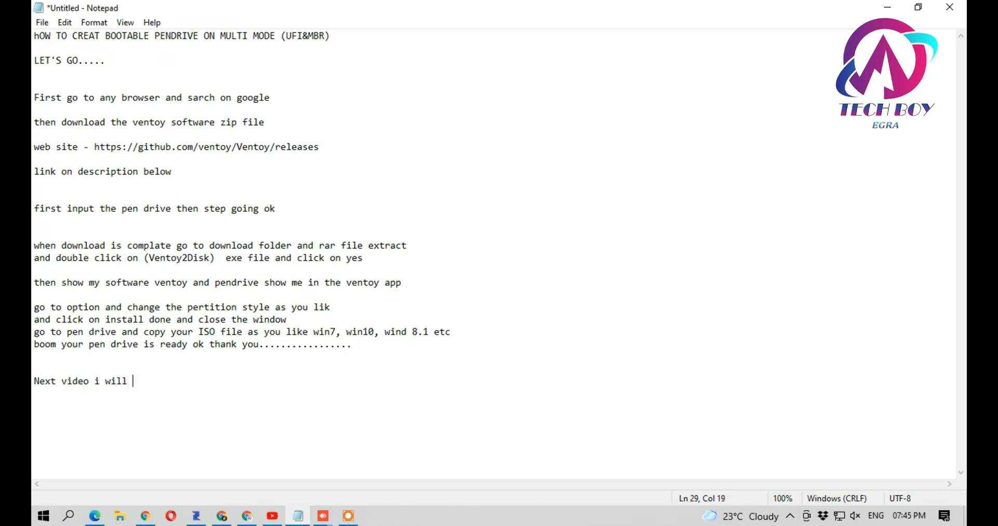
text(give you friend )
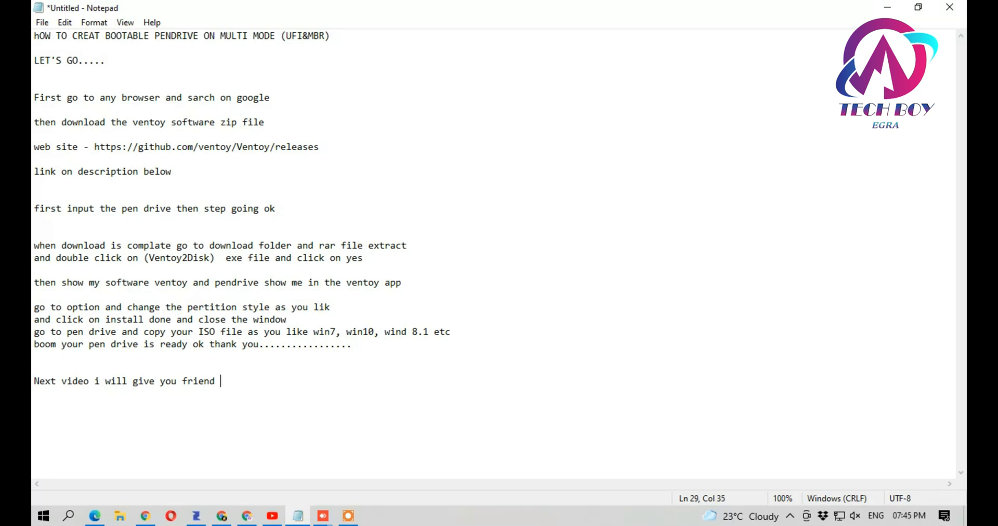
text(surprizzzzze pleas)
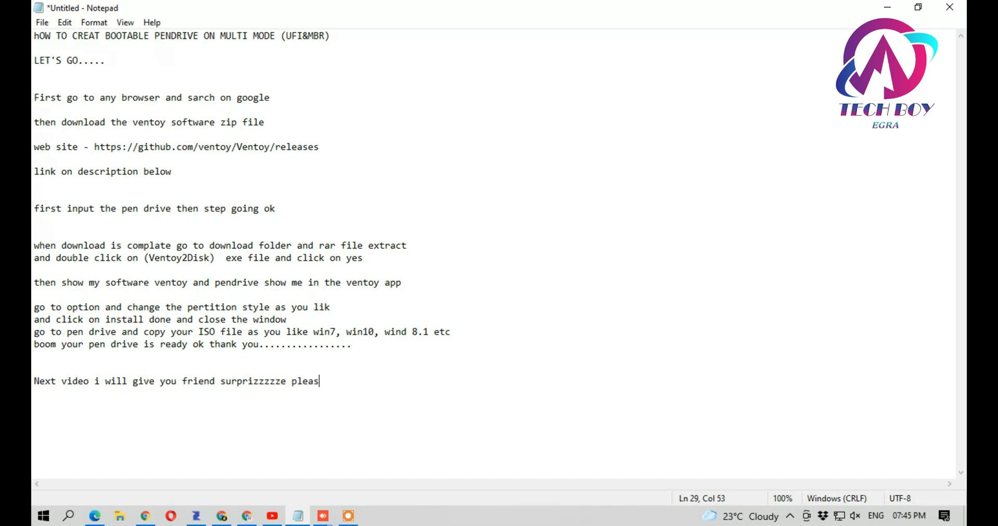
text(e subscribe my chanell)
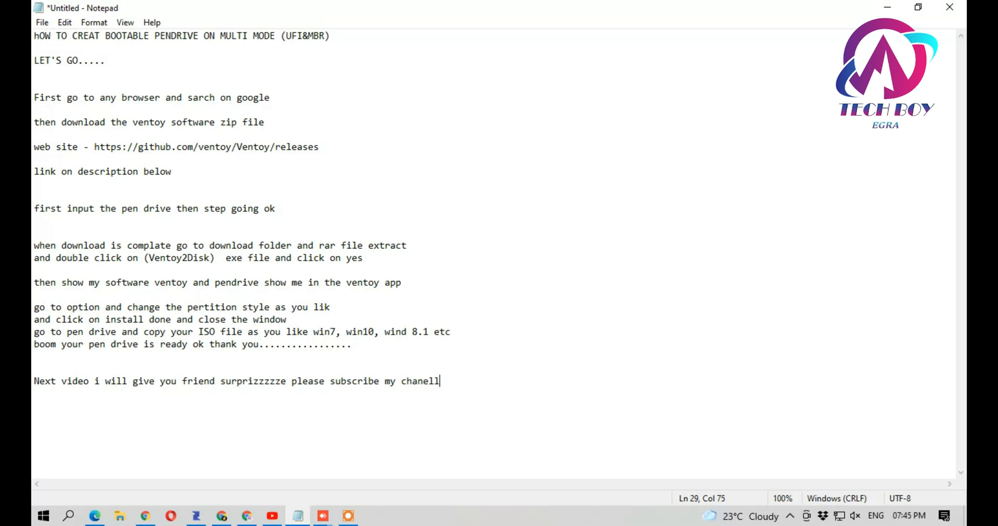
- Change "chanell" to "channell" and continue the sentence with "and like my video"
key(BackSpace)
text(n)
key(Right)
text(l and lik)
key(BackSpace)
text(e my)
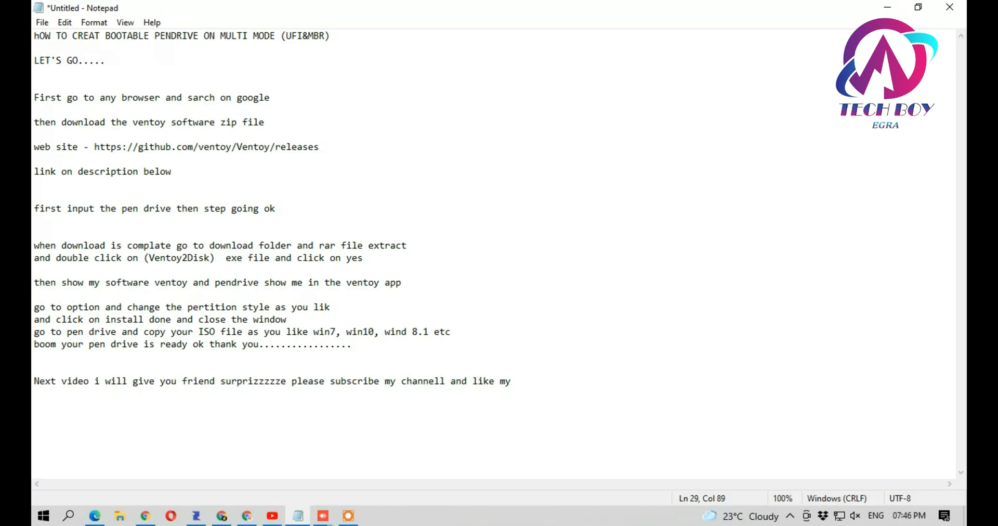
text( video)
- Append "(ventoy surprize)" to the end of the "Next video" line
click(123, 344)
click(565, 380)
text((ventoy )
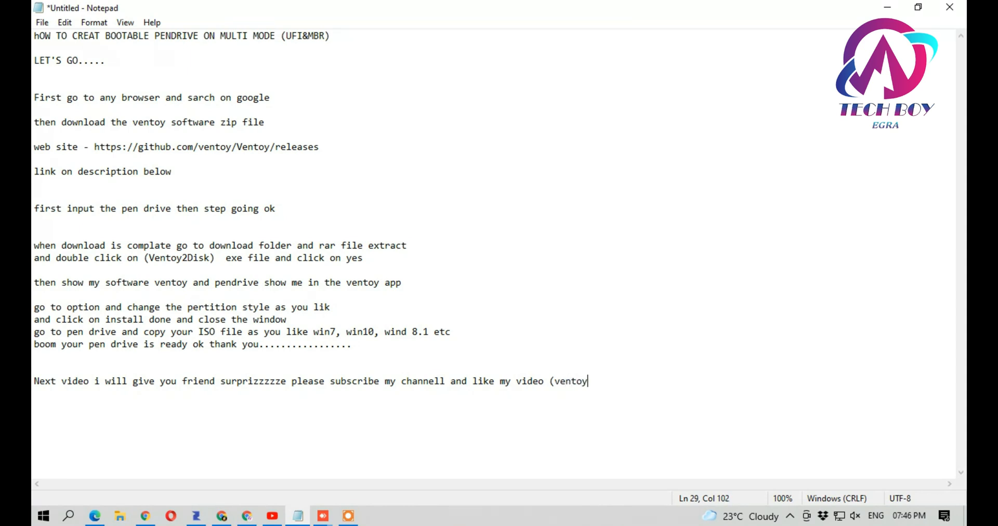
text(surprize))
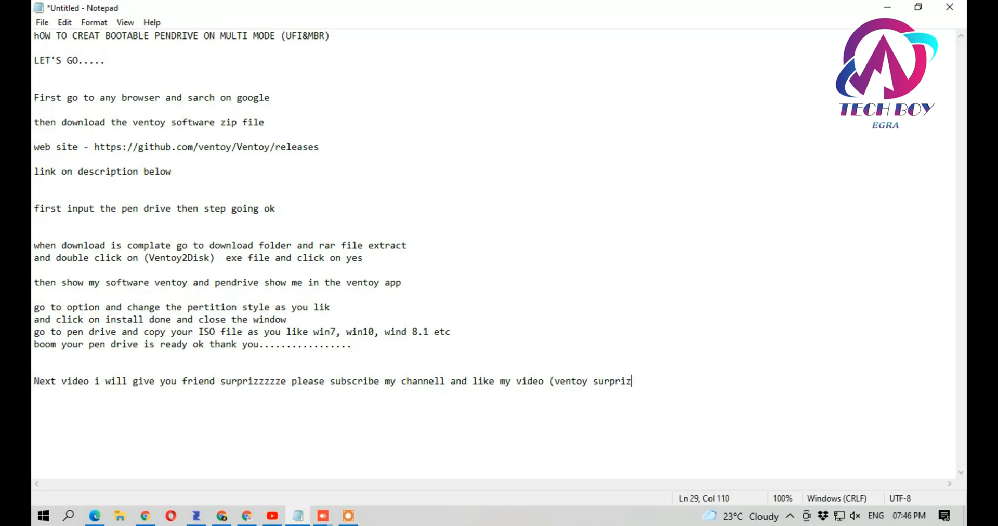